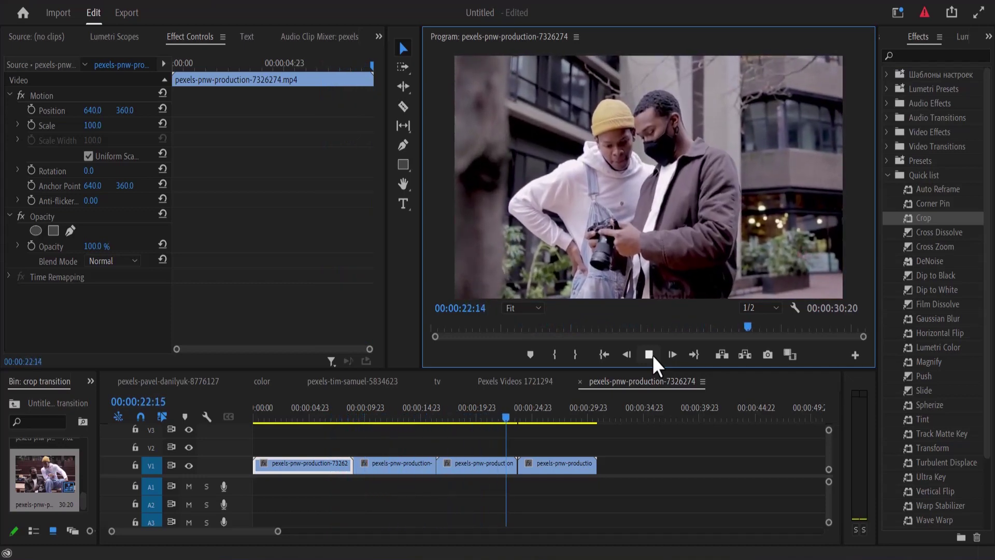
Step: Move the second V1 clip up onto track V2, overlapping the first clip's end
left_click(649, 355)
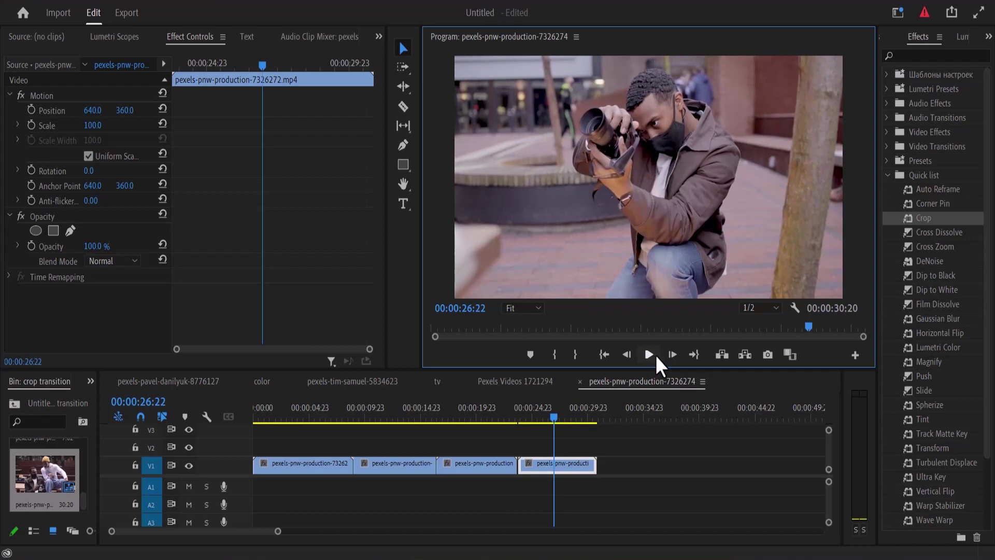
left_click(326, 463)
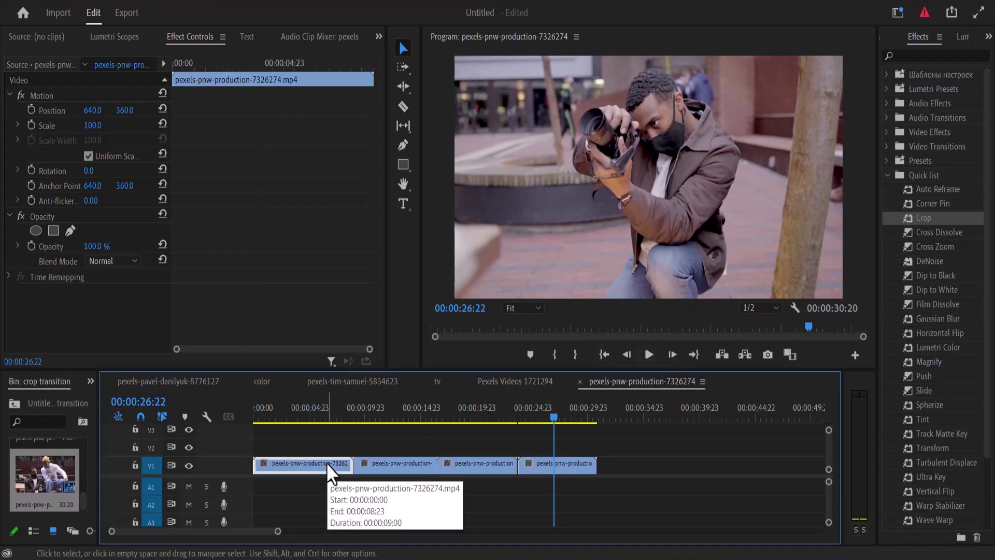
left_click(390, 466)
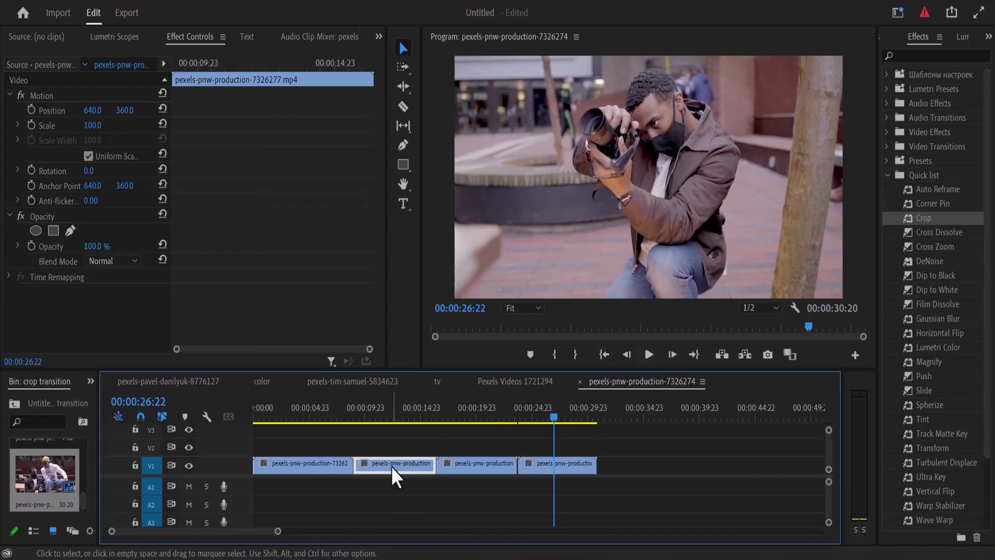
left_click_drag(391, 466, 369, 449)
left_click(344, 413)
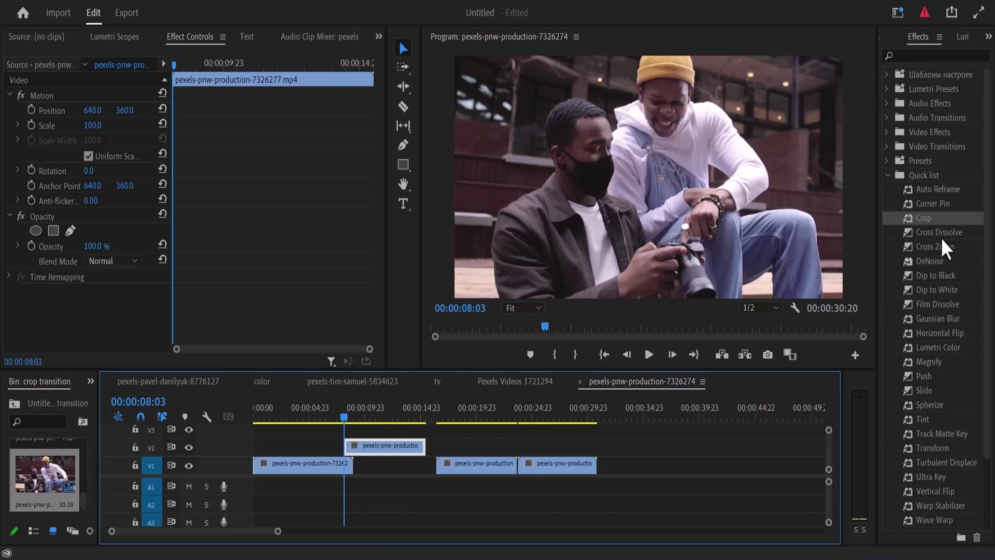
Step: Apply the Crop effect to the V2 clip and bring its parameters into view
left_click(941, 216)
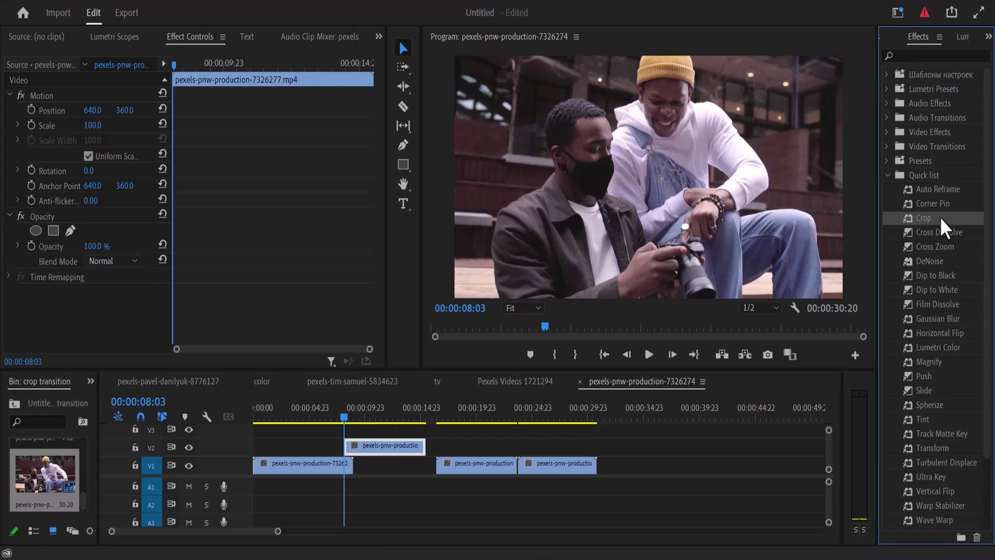
left_click_drag(940, 217, 384, 441)
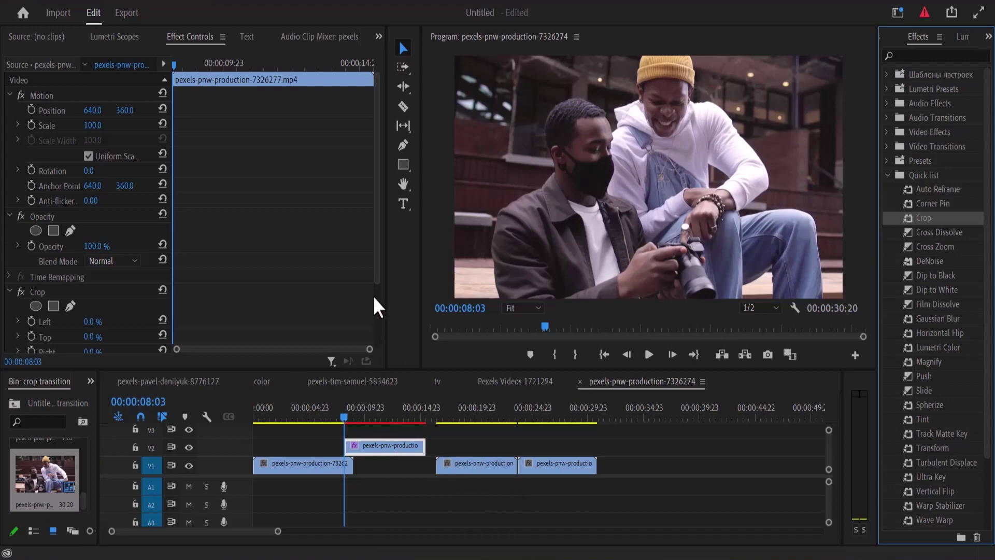
left_click_drag(374, 275, 378, 330)
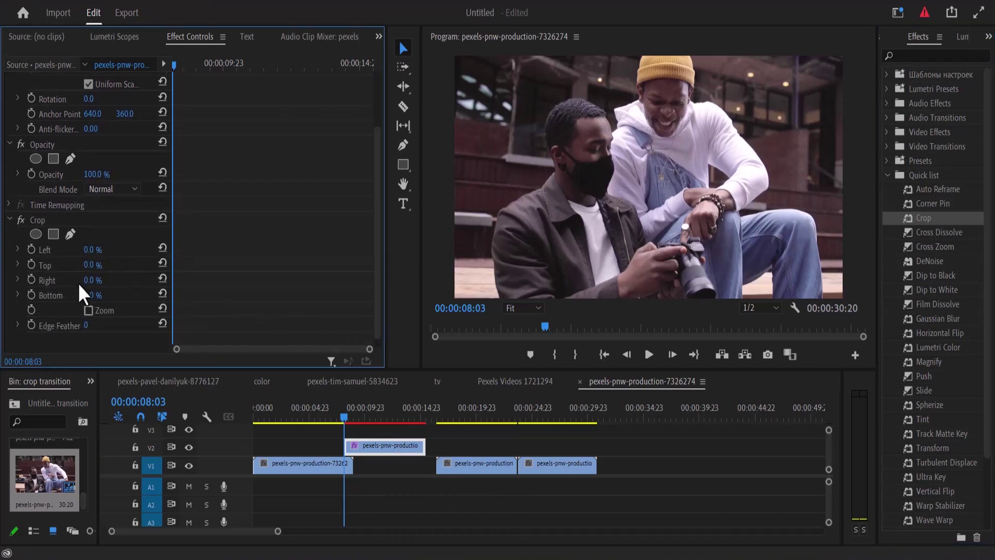
left_click_drag(89, 249, 88, 295)
mouse_move(91, 253)
left_mouse_down()
mouse_move(163, 253)
mouse_move(91, 253)
left_mouse_up()
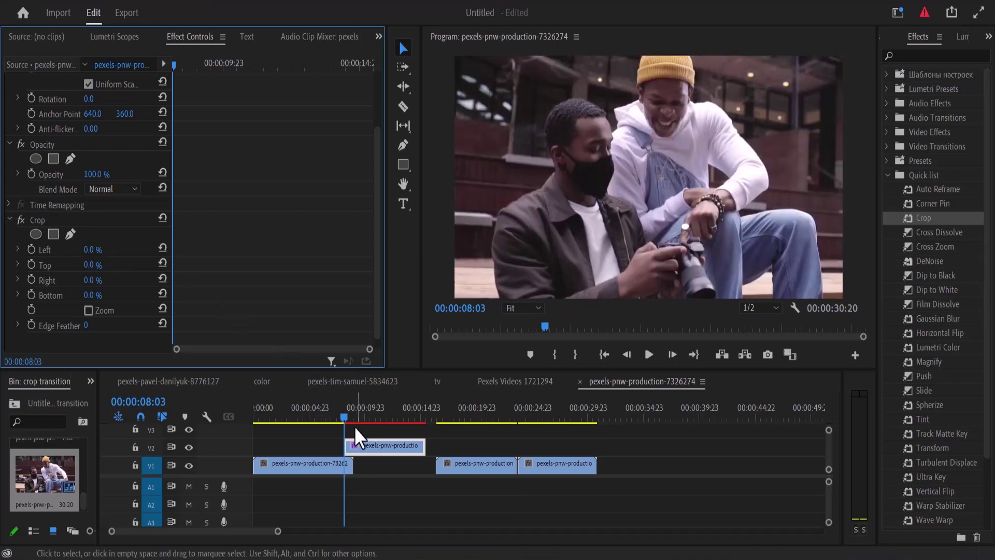
left_click_drag(343, 416, 347, 418)
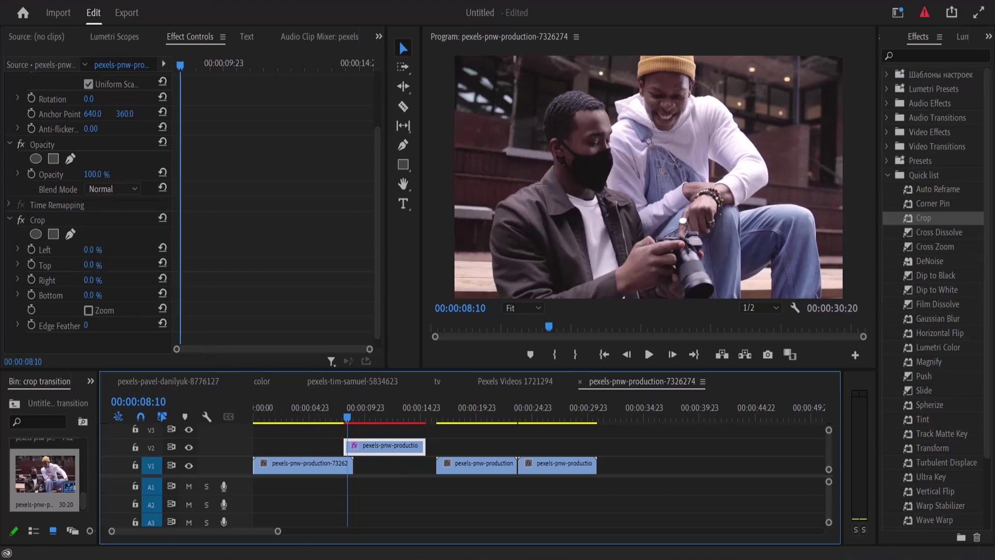
Step: Keyframe Crop Left from 100% at 08:10 to 0% a few frames later at 08:15
left_click_drag(91, 249, 155, 249)
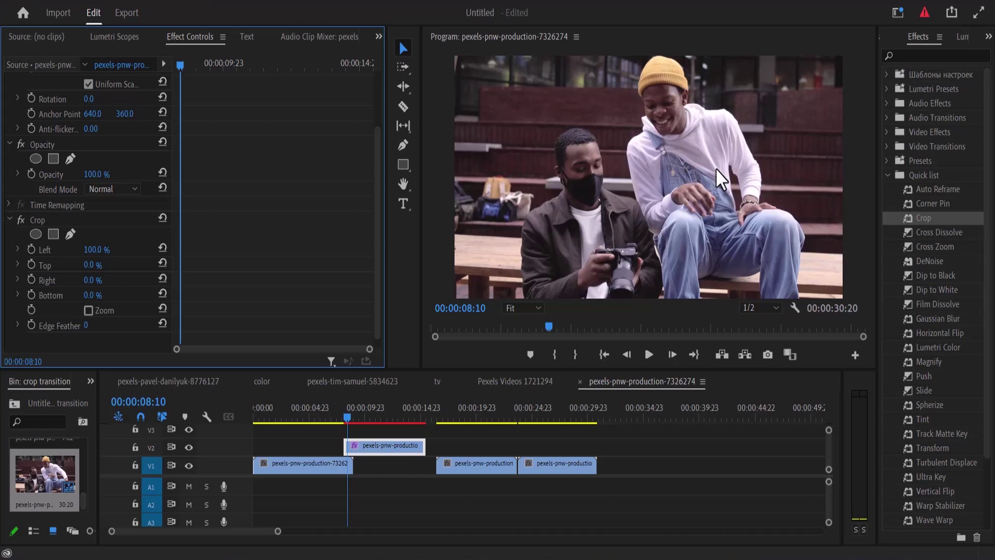
left_click(31, 249)
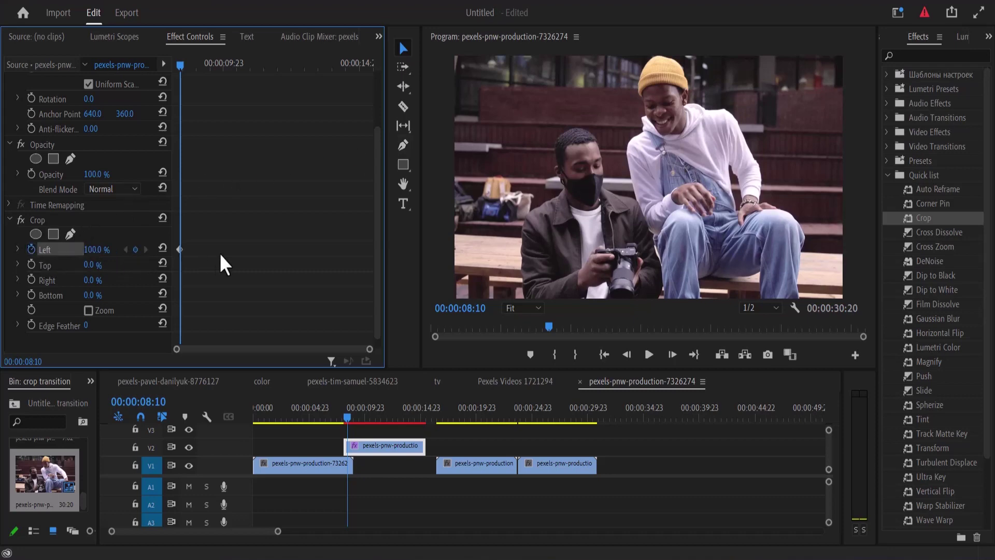
left_click(672, 353)
left_click(673, 353)
left_click(673, 354)
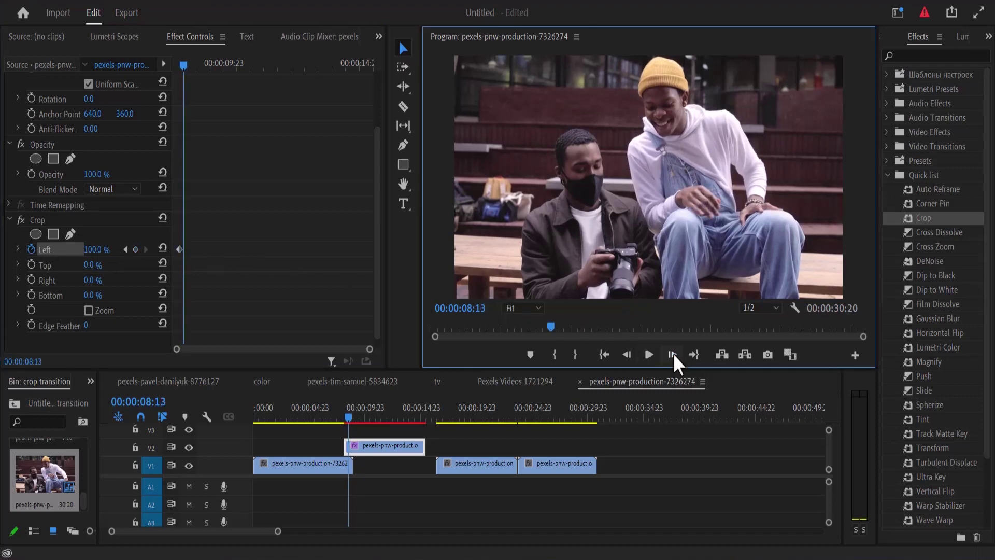
left_click(674, 353)
left_click(674, 353)
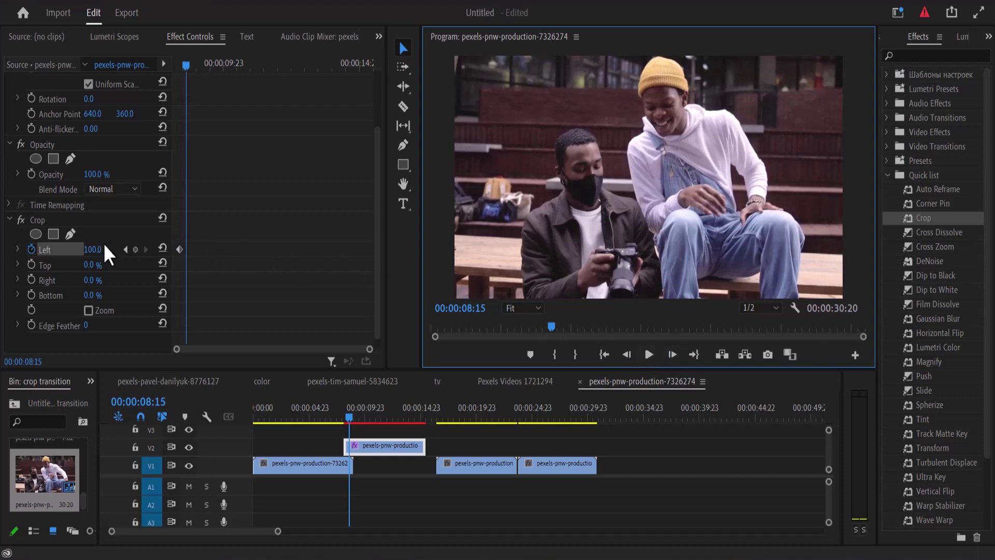
left_click_drag(94, 250, 41, 250)
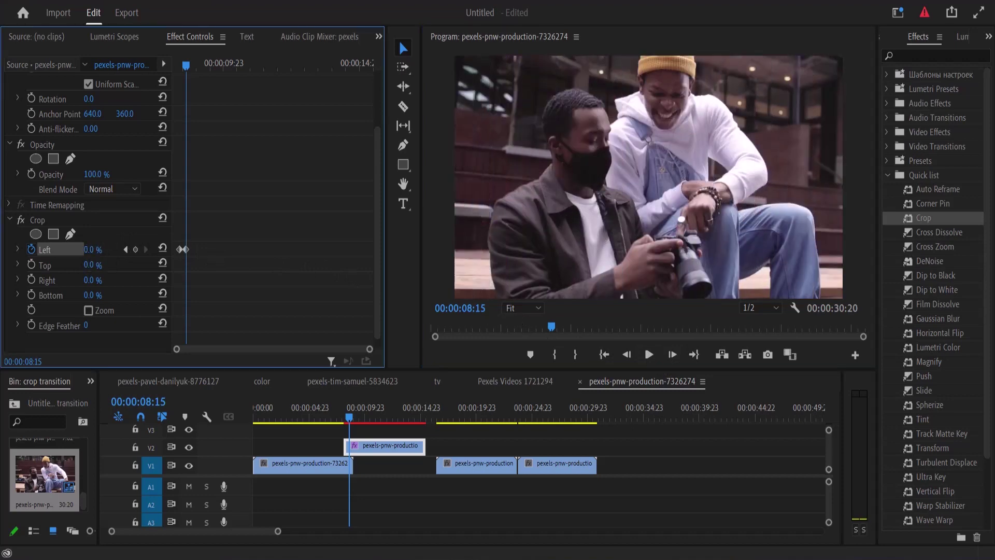
Step: Review the crop wipe playback and zoom in on the V2 clip's two Left crop keyframes
left_click(336, 413)
left_click(655, 353)
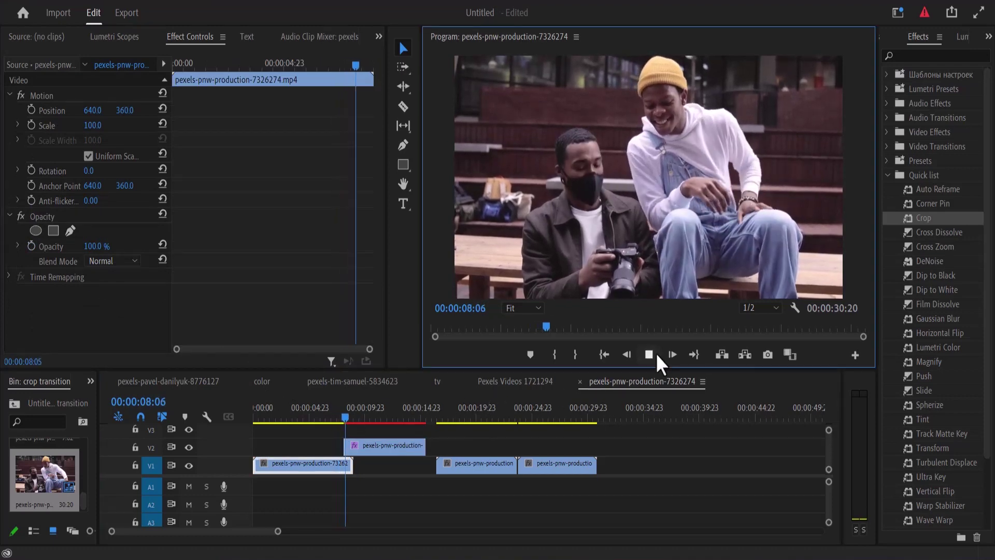
left_click(655, 353)
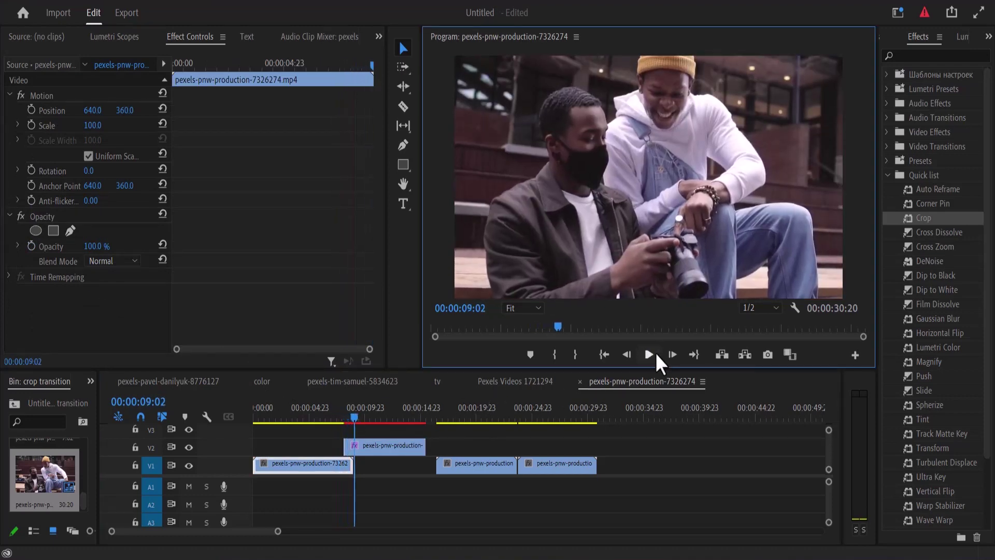
left_click(379, 451)
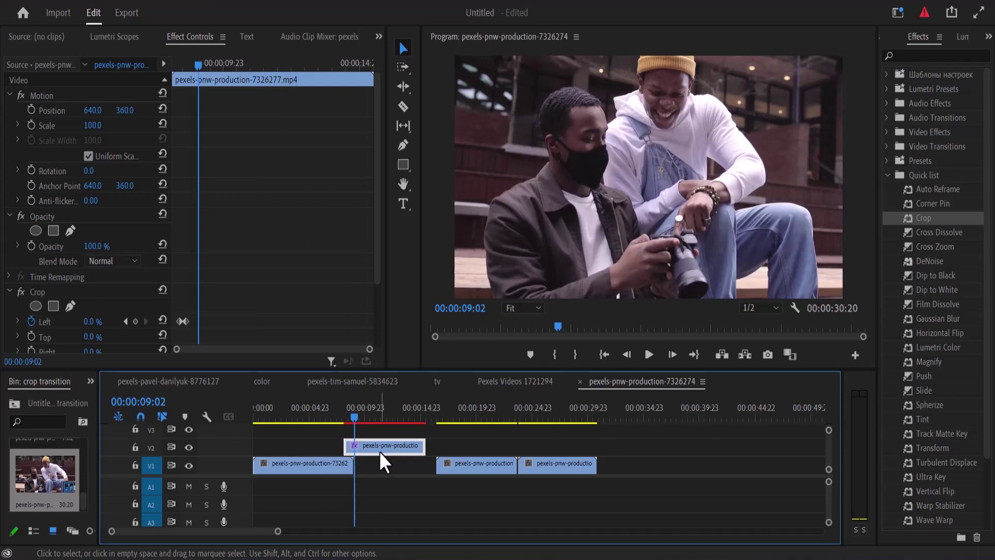
left_click(353, 415)
left_click_drag(353, 416, 351, 416)
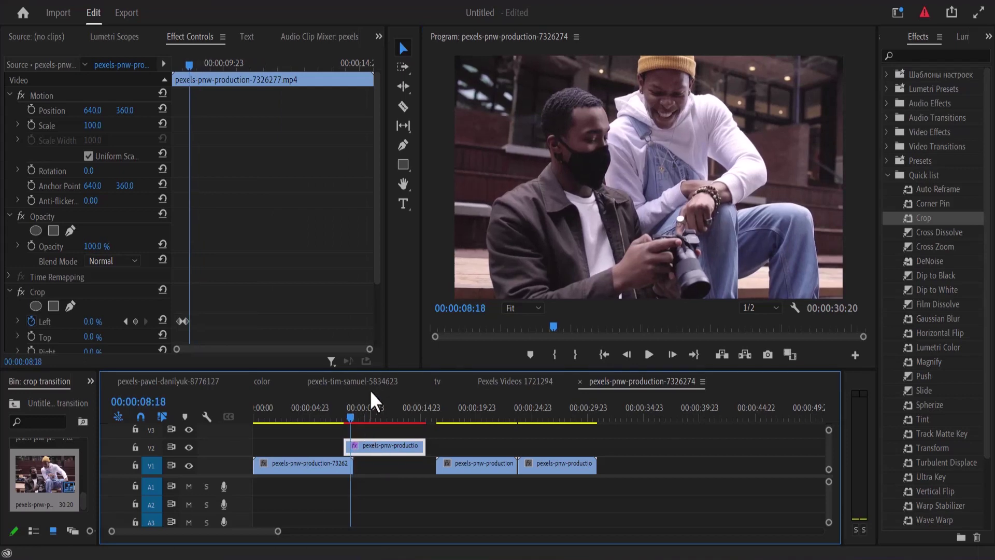
left_click_drag(369, 349, 234, 346)
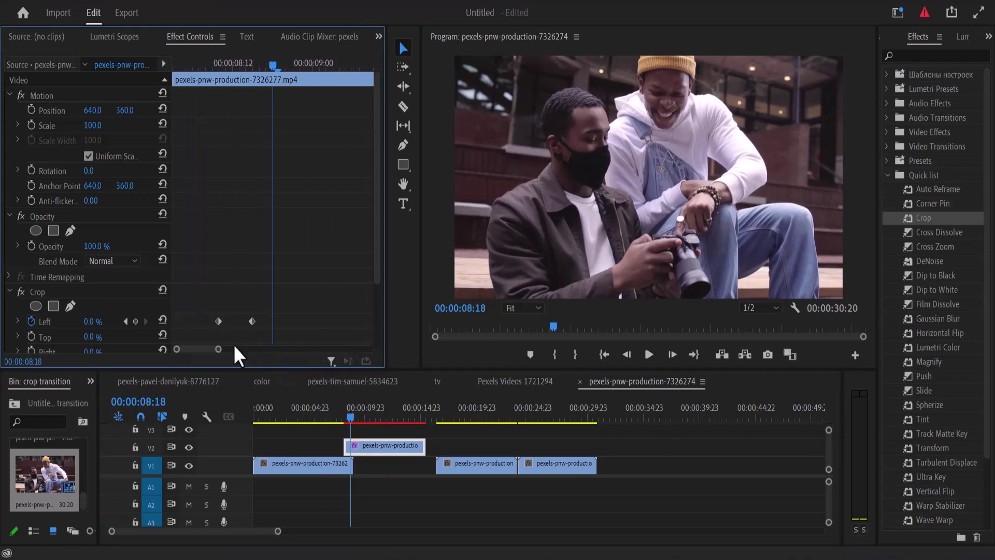
Step: Ease out the first Left crop keyframe, ease in the second, and replay the transition
right_click(217, 319)
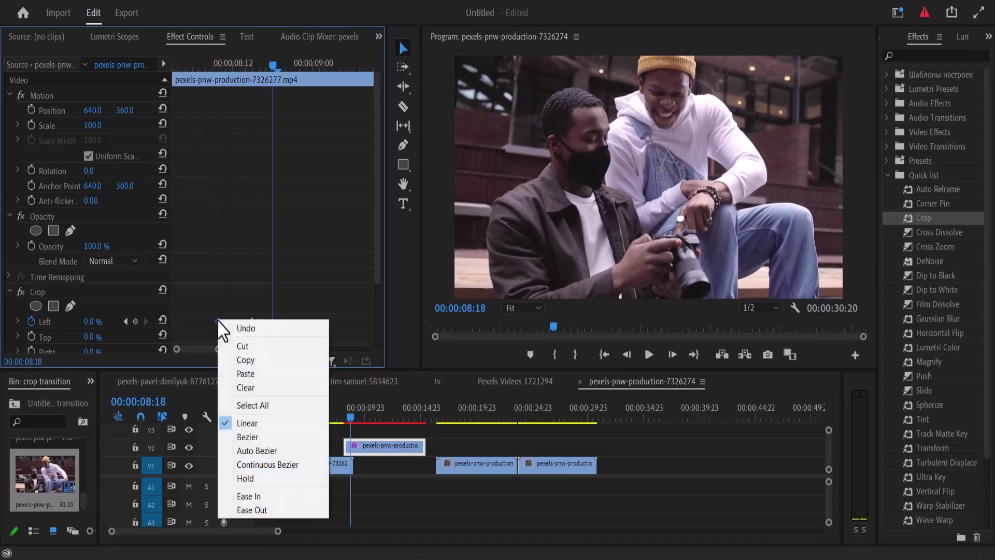
left_click(266, 506)
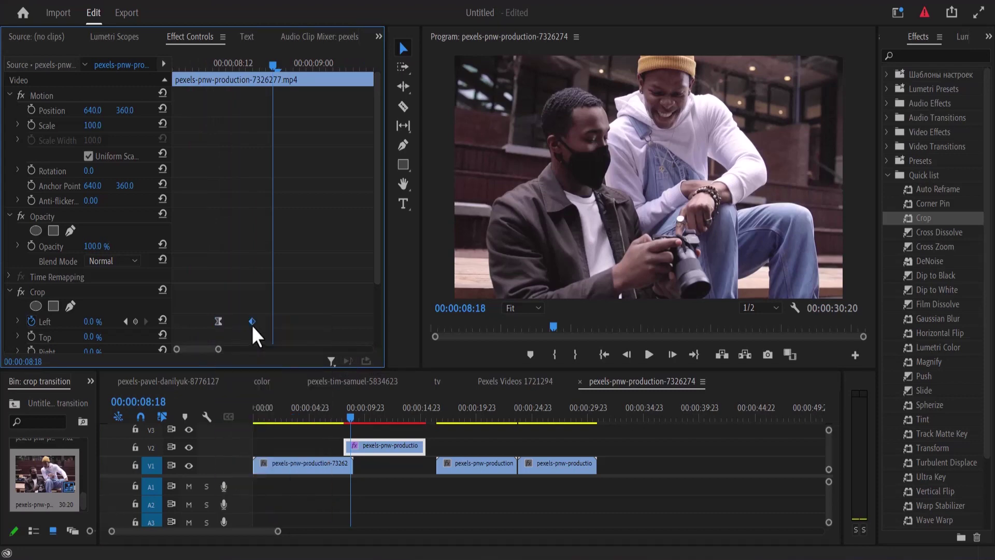
right_click(253, 326)
left_click(301, 505)
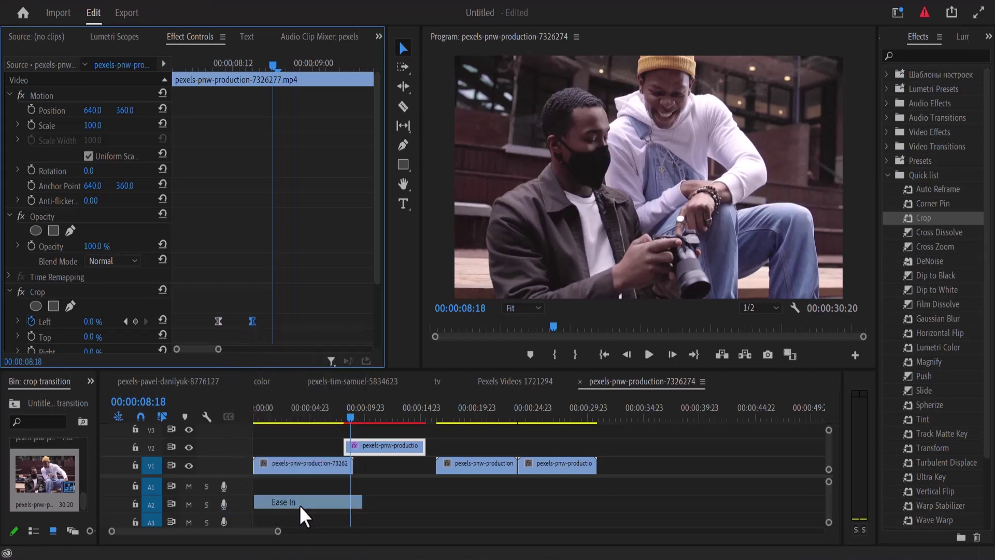
left_click(337, 415)
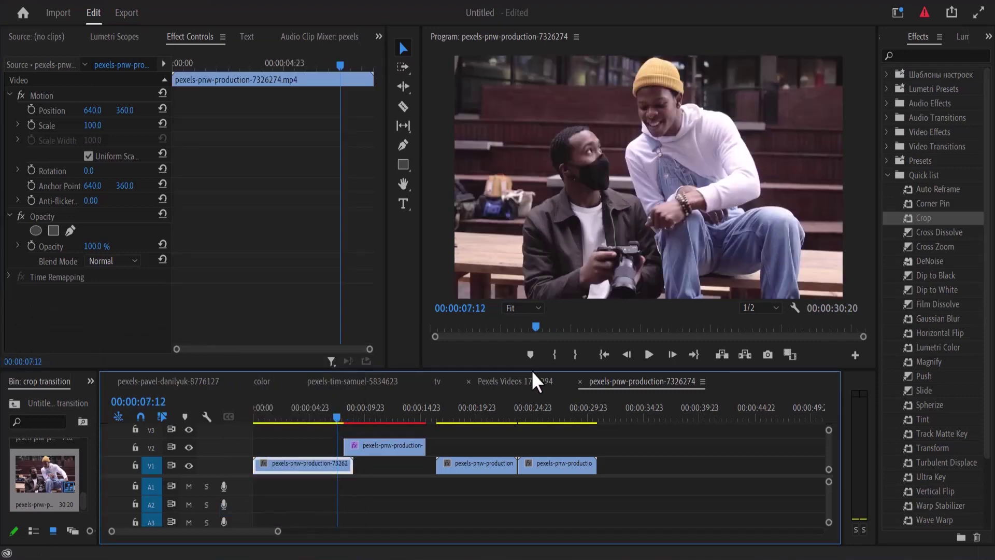
left_click(649, 354)
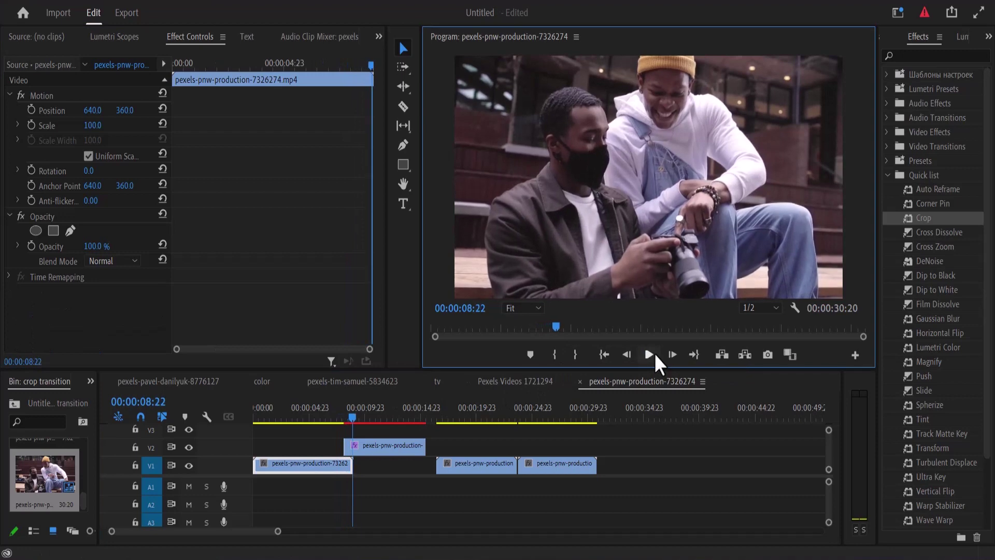
Step: Expand Crop Left's velocity graph and steepen the Bezier easing between its two keyframes
left_click(385, 452)
left_click_drag(379, 278, 228, 349)
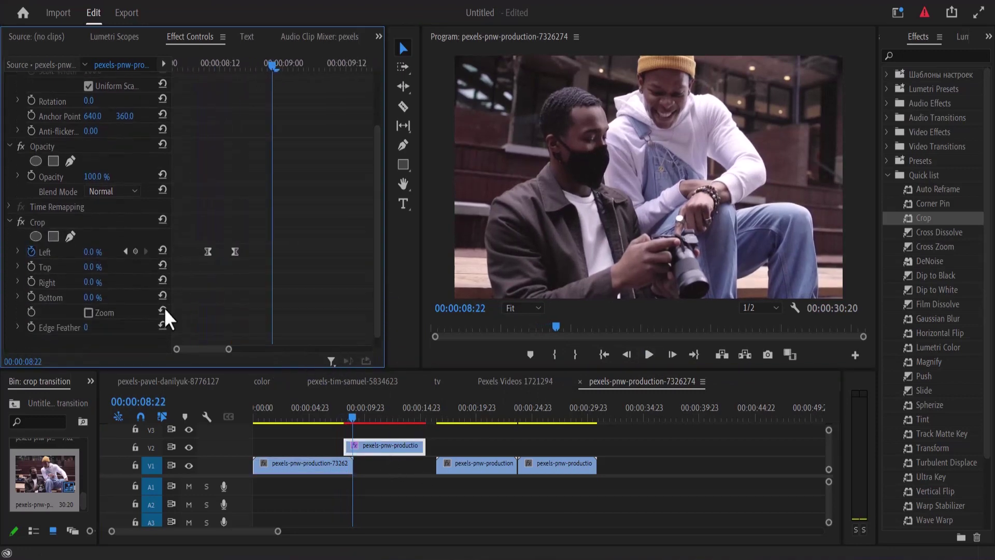
left_click(17, 251)
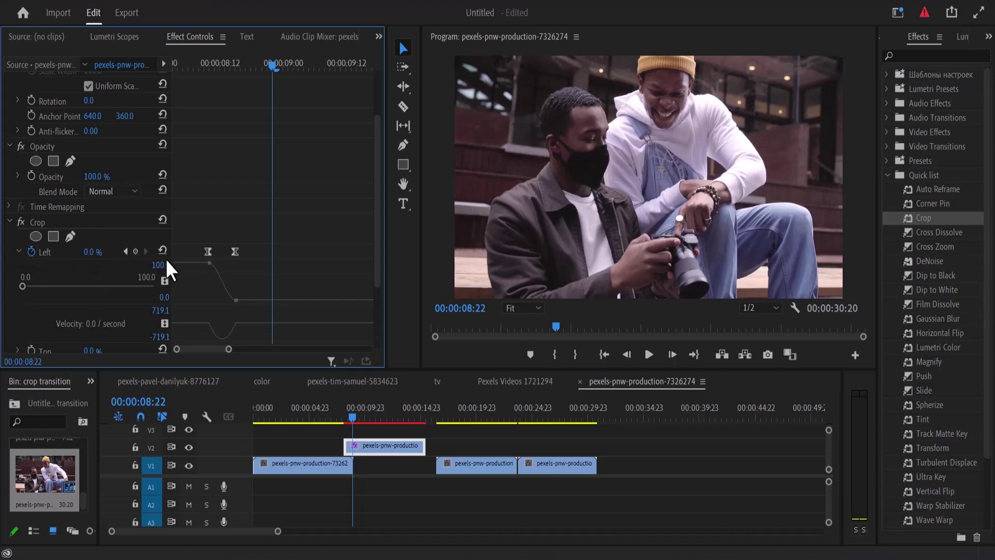
left_click_drag(380, 265, 383, 296)
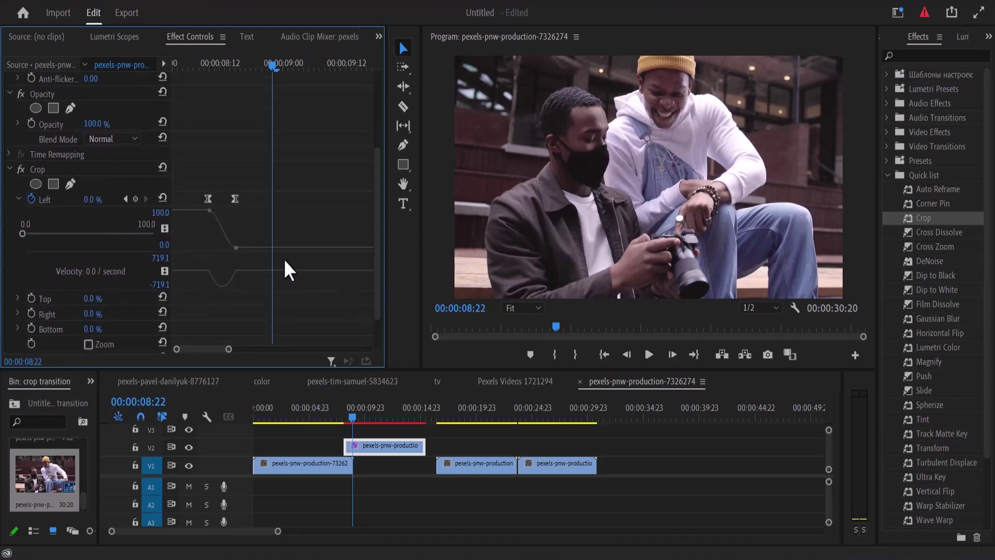
left_click_drag(206, 210, 216, 269)
left_click(233, 249)
Step: Raise the crop's Edge Feather to 131 to soften the wipe edge
left_click_drag(376, 261, 374, 313)
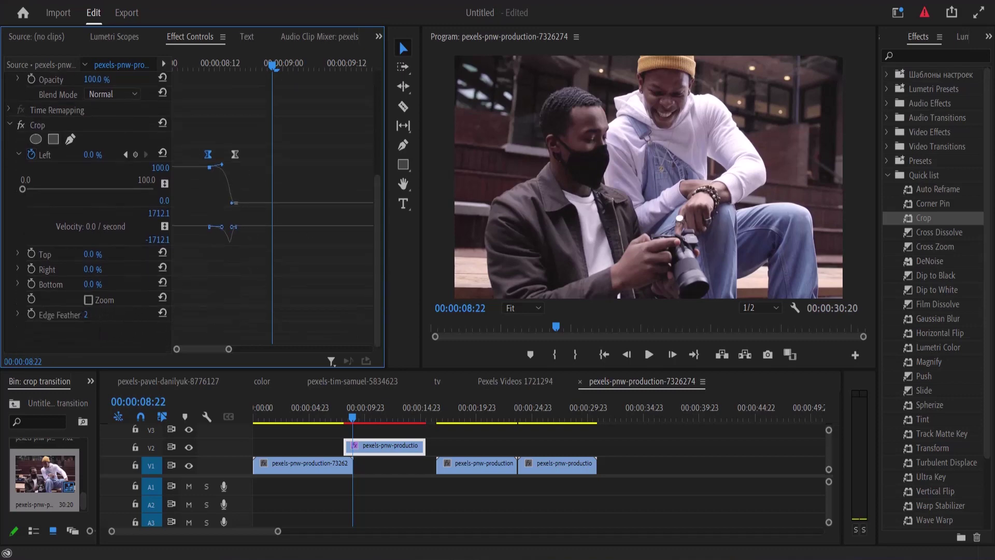
left_click_drag(85, 314, 147, 314)
left_click(341, 413)
left_click(649, 355)
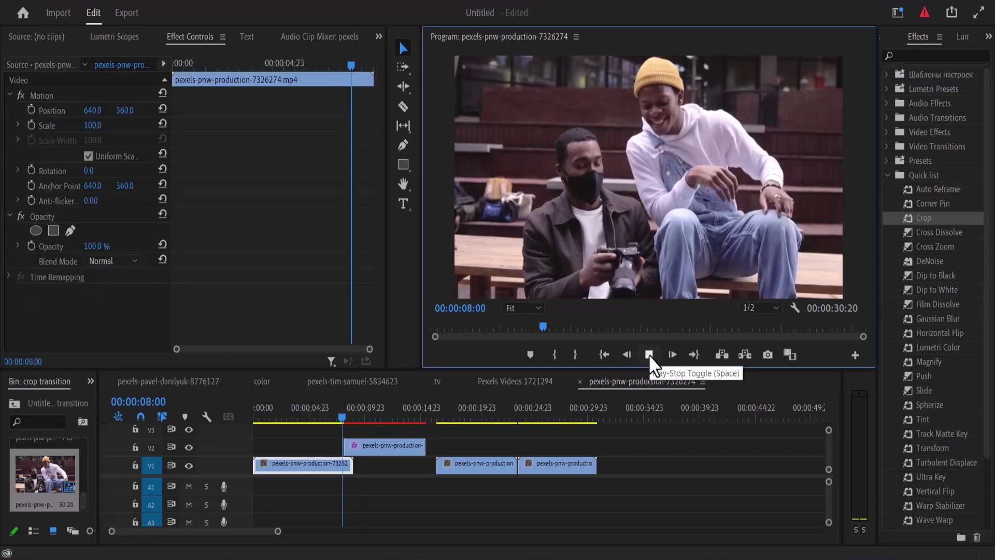
left_click(649, 355)
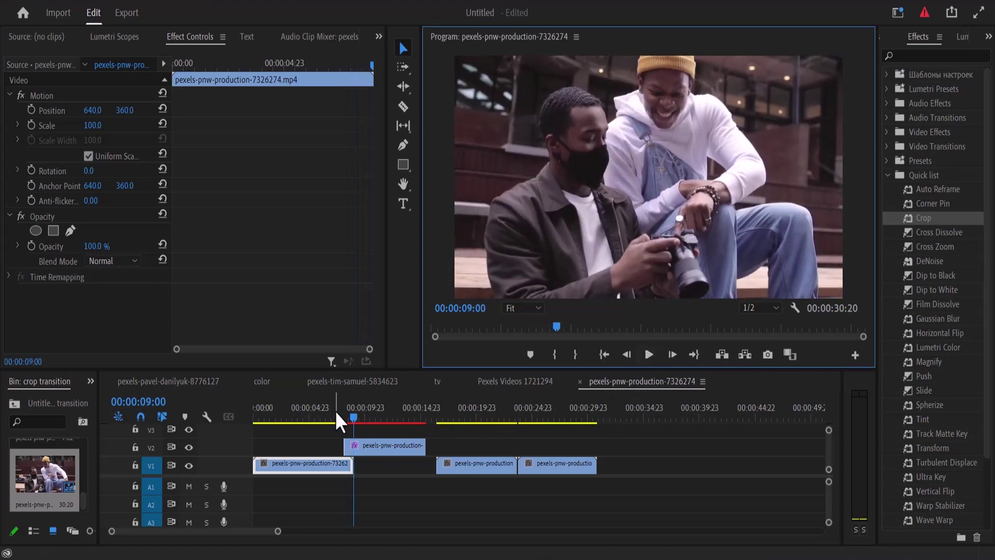
left_click(349, 415)
left_click(368, 446)
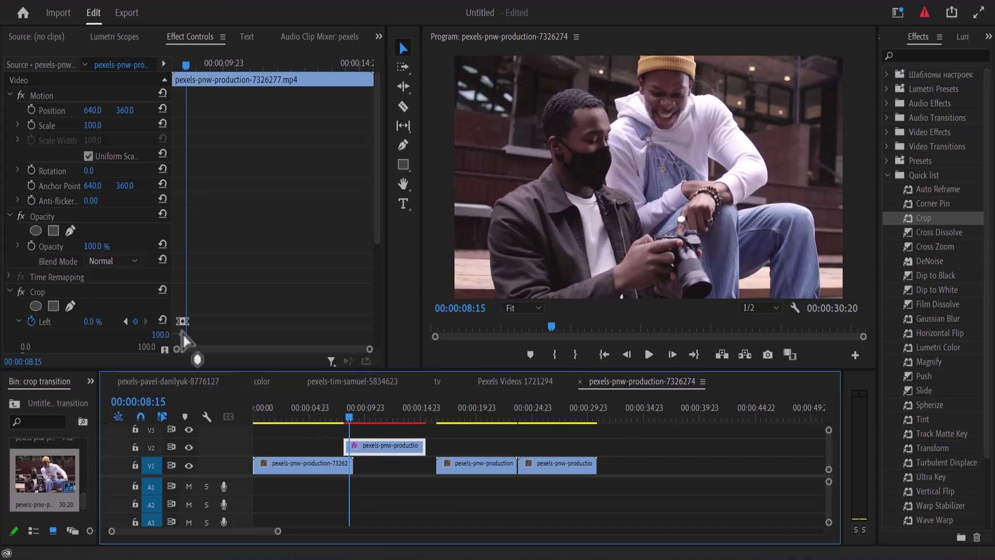
left_click_drag(185, 325, 194, 326)
left_click_drag(377, 239, 384, 310)
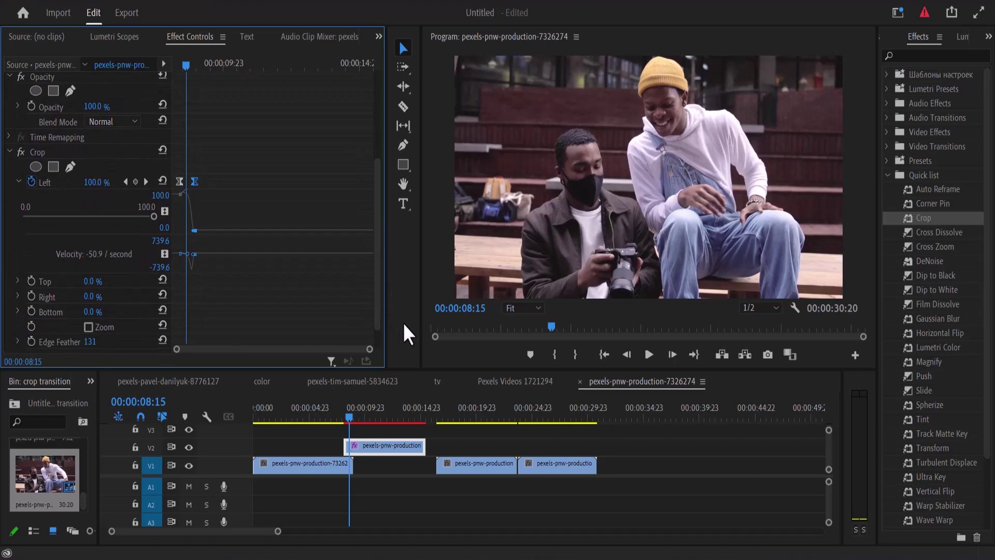
left_click(340, 416)
left_click(653, 356)
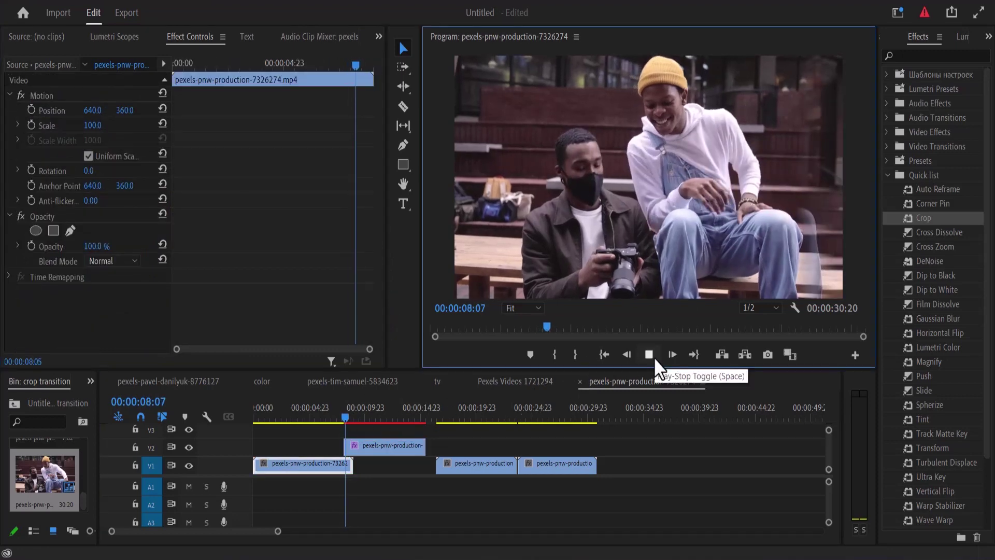
left_click(653, 355)
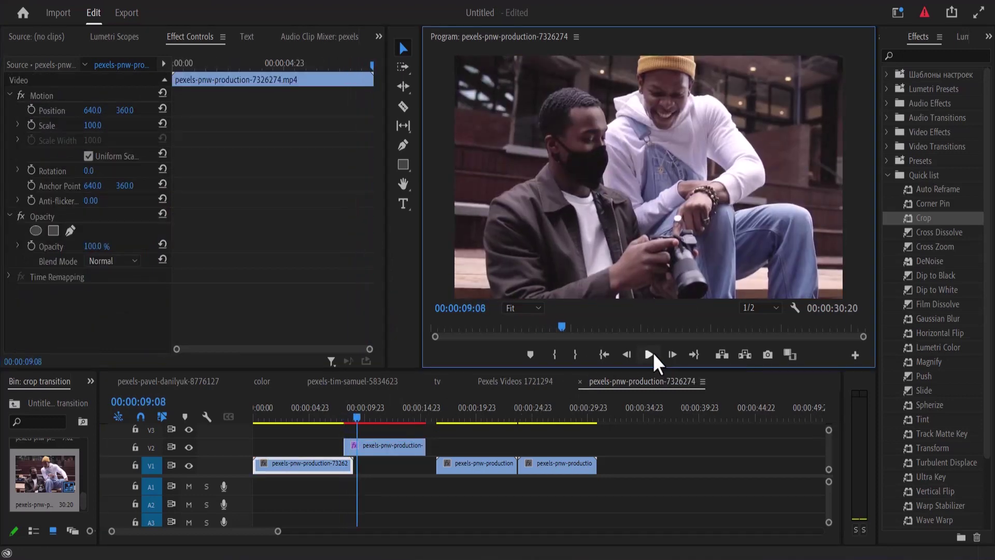
Step: Drag the second V1 clip 2:19 earlier so it starts under the V2 clip's end
left_click(419, 412)
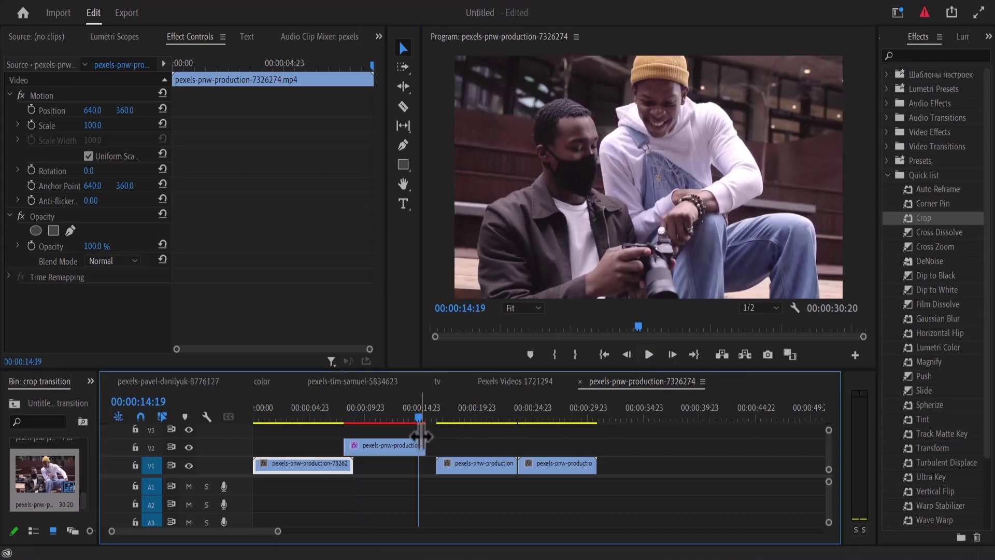
left_click(412, 447)
left_click(474, 465)
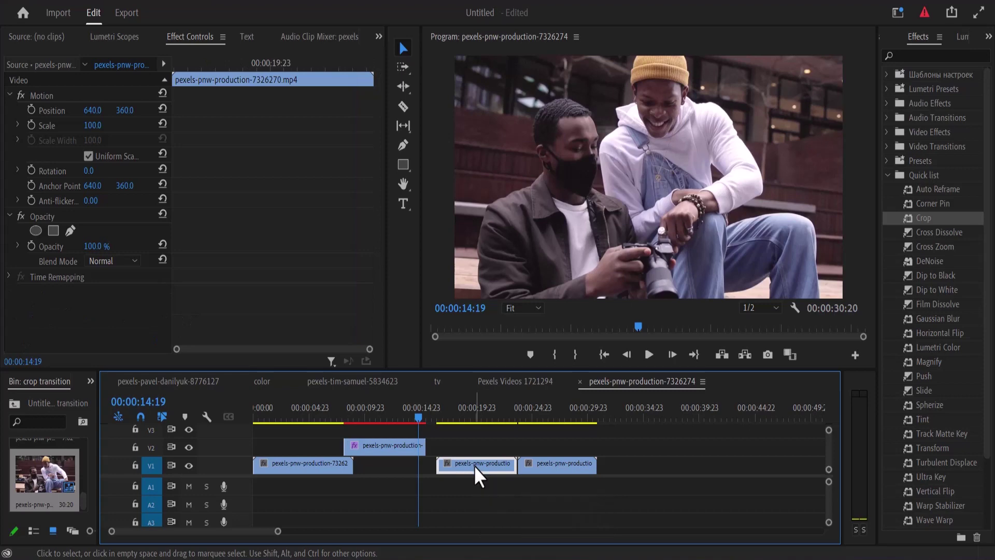
left_click_drag(473, 466, 444, 470)
left_click(414, 446)
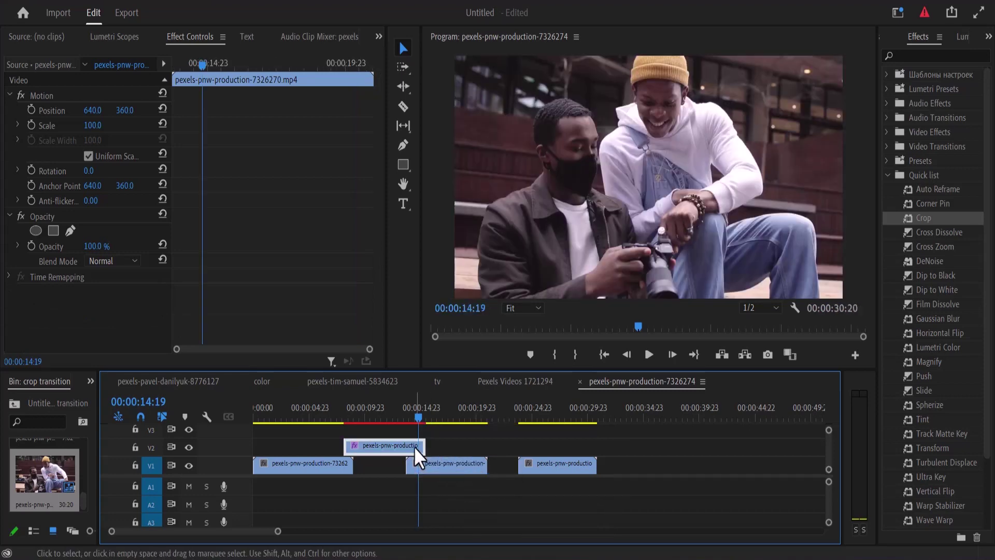
left_click_drag(376, 237, 381, 303)
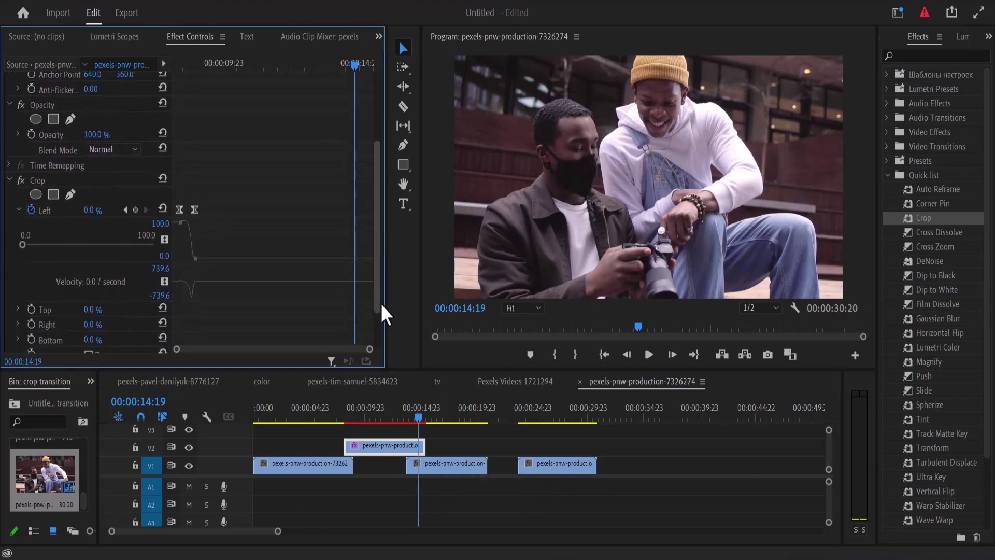
left_click(10, 178)
left_click(9, 283)
left_click_drag(374, 247, 428, 327)
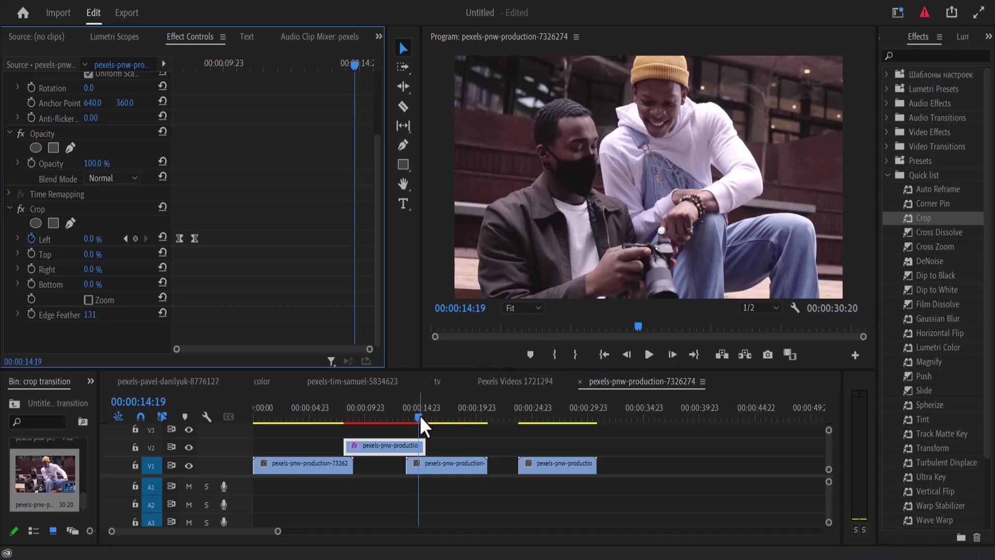
left_click_drag(419, 415, 409, 418)
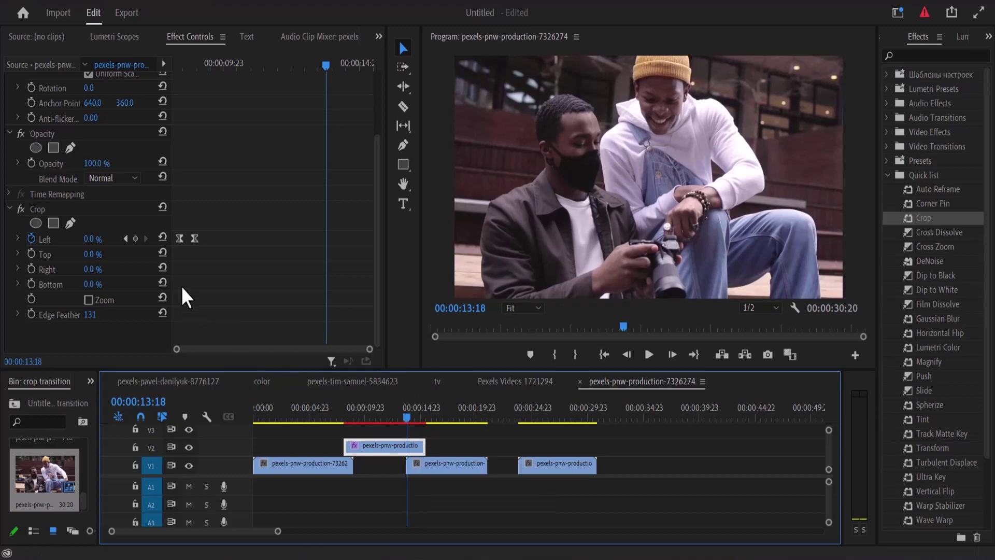
Step: Add Crop Left and Crop Right keyframes at 13:18, then set Left to 17% at 14:08
left_click(135, 238)
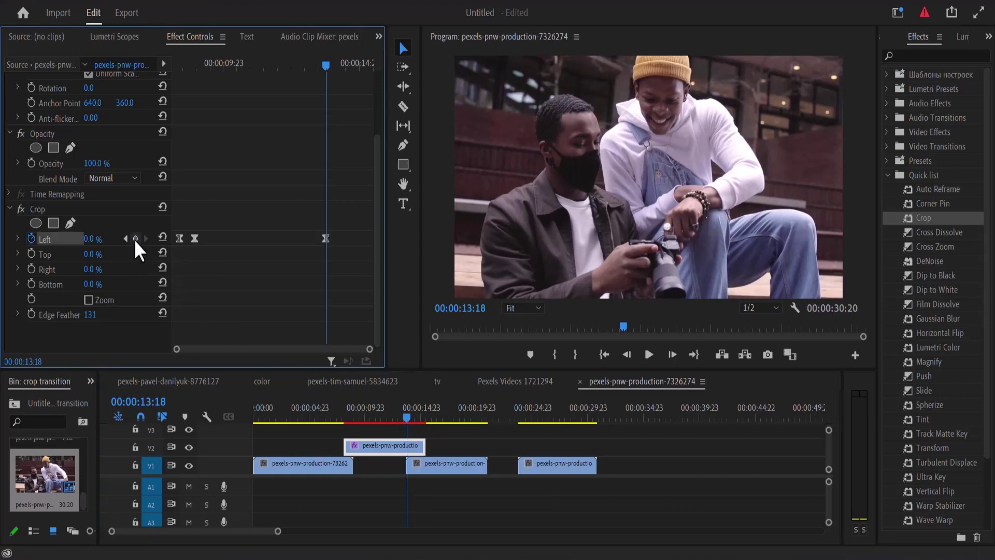
left_click(30, 271)
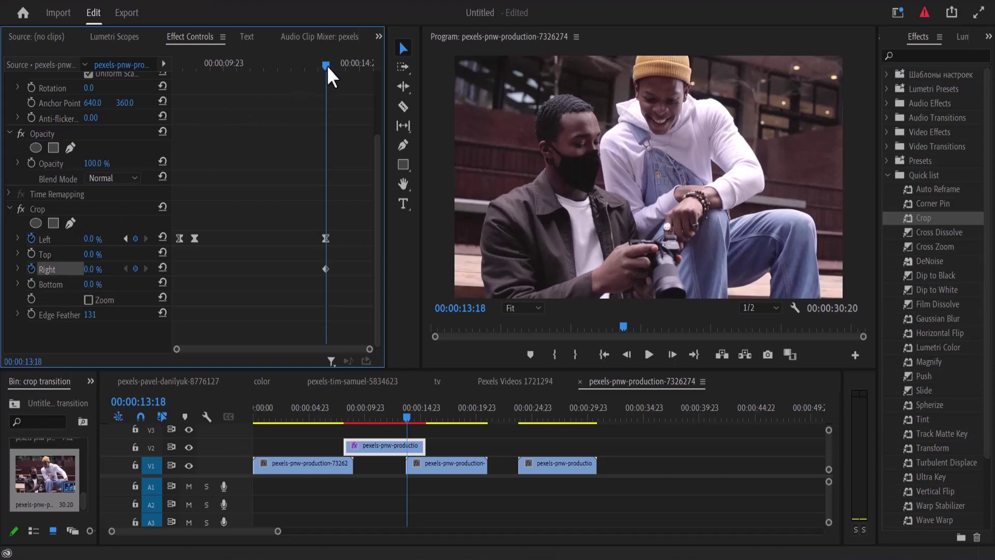
left_click_drag(327, 65, 341, 65)
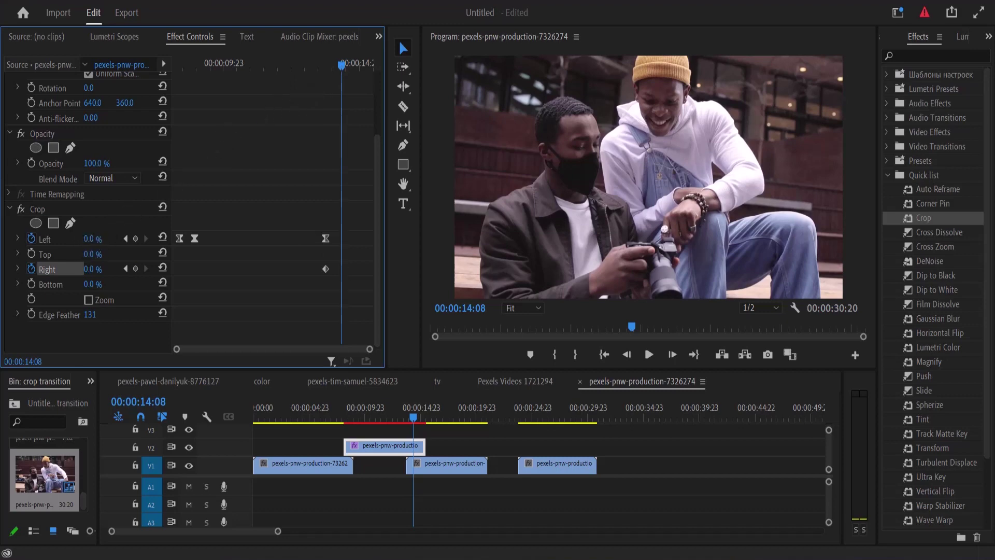
left_click_drag(92, 238, 119, 243)
left_click(125, 238)
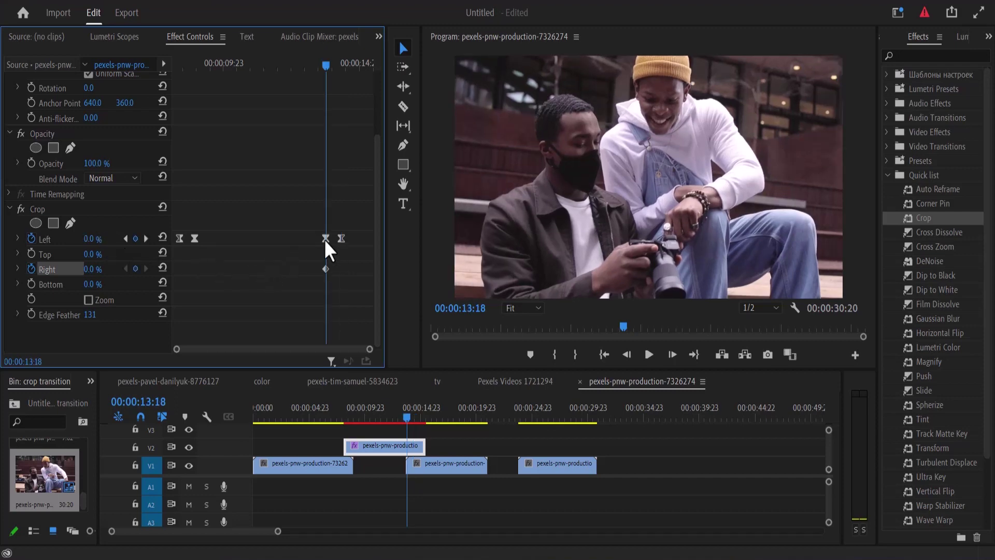
left_click_drag(327, 66, 205, 83)
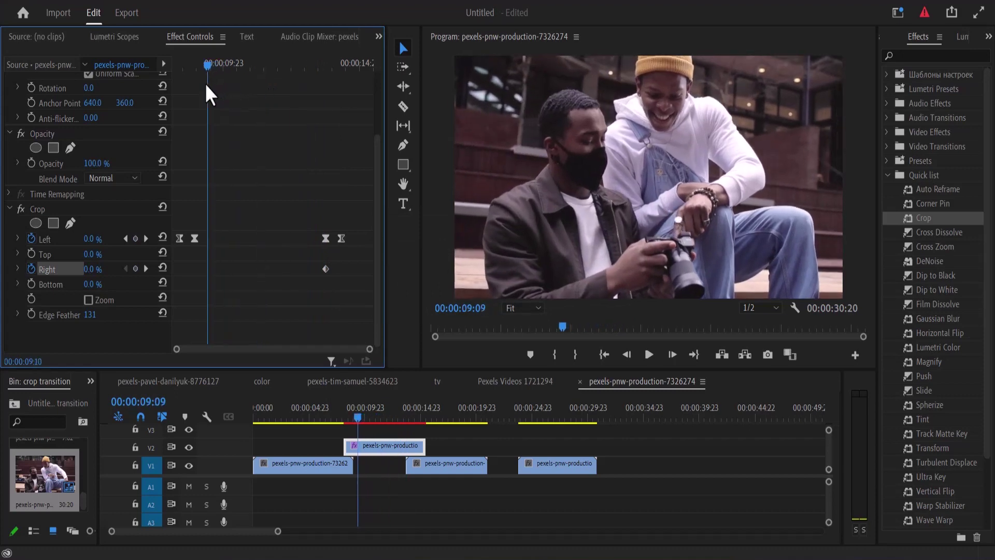
Step: Keyframe Edge Feather at 08:23, then set it to 0 at 09:07
left_click(125, 239)
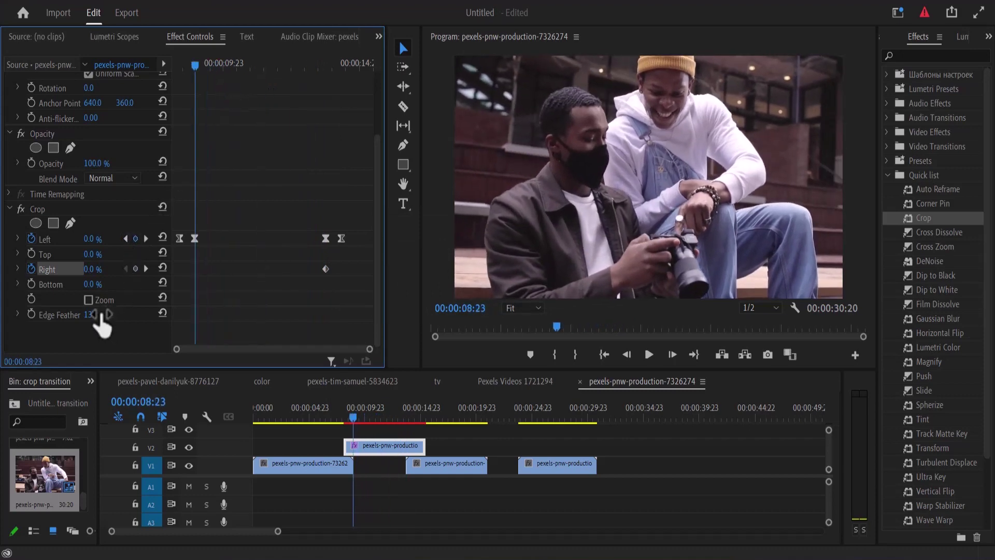
left_click(32, 314)
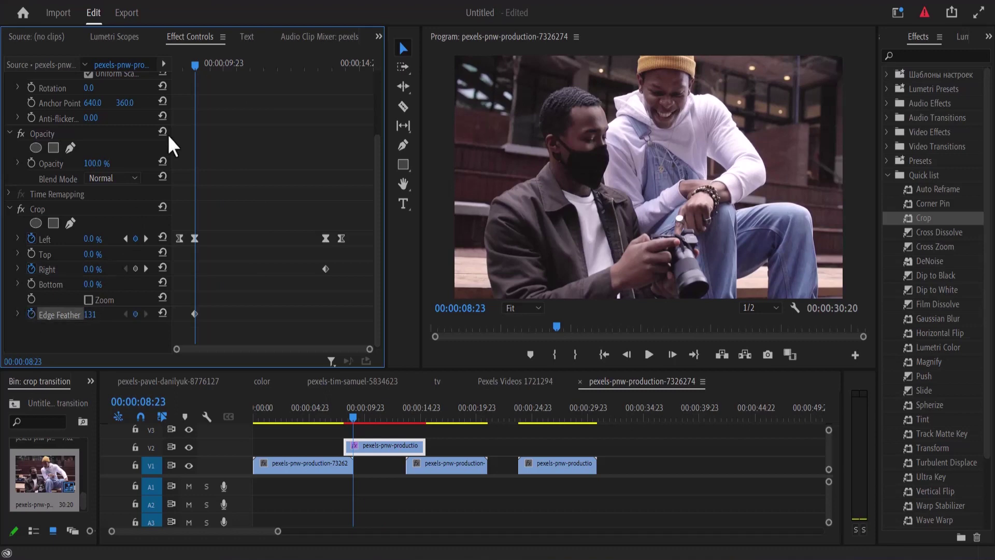
left_click_drag(196, 65, 204, 65)
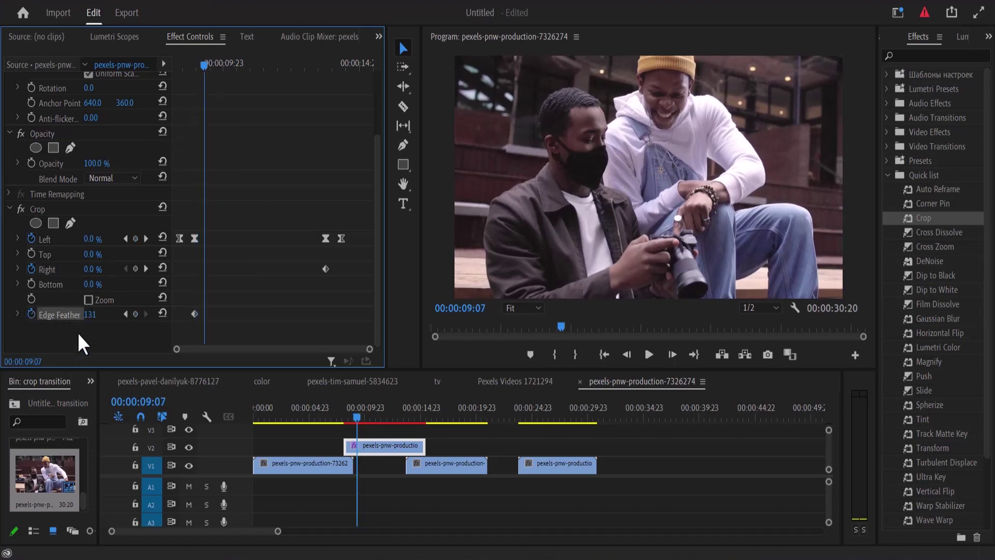
mouse_move(96, 315)
left_mouse_down()
mouse_move(124, 315)
mouse_move(91, 315)
left_mouse_up()
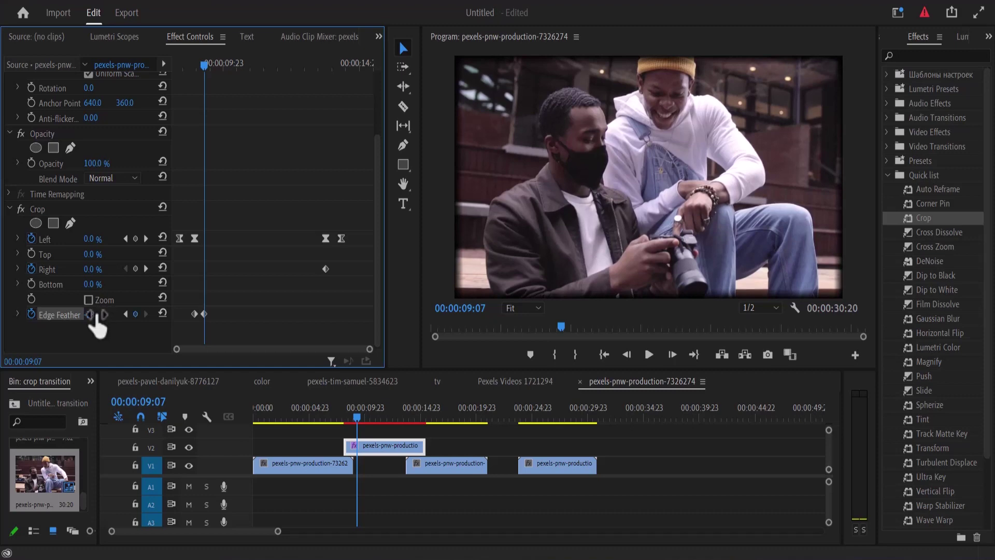
left_click(98, 315)
type("0")
key("Return")
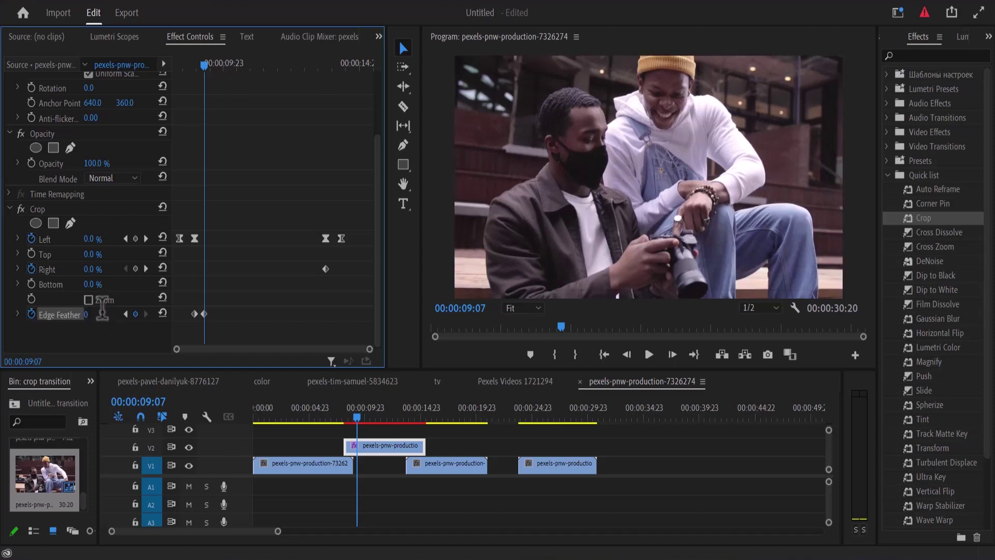
left_click(145, 239)
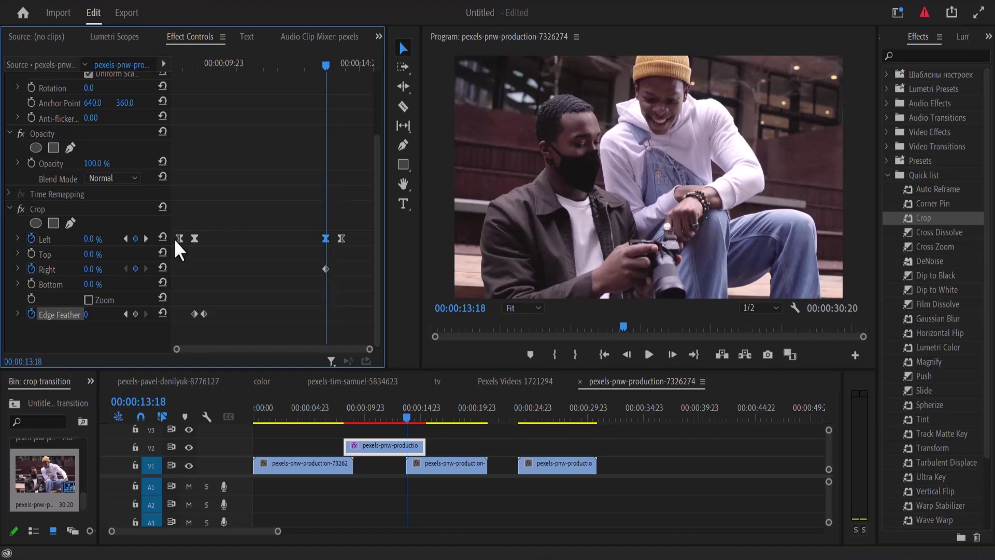
Step: At 14:08 keyframe both Crop Left and Crop Right to 51%, then scrub to check
left_click(147, 238)
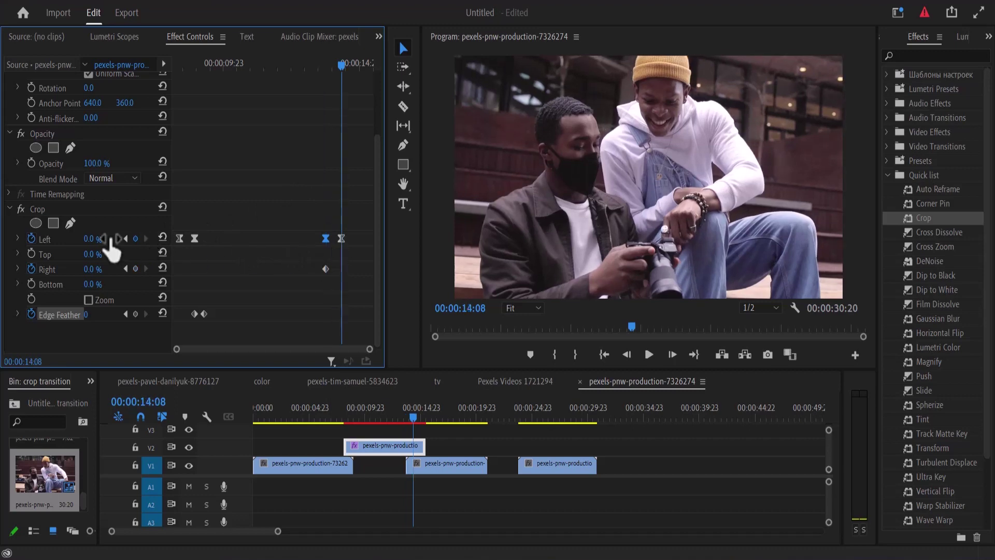
left_click(93, 239)
type("51")
key("Return")
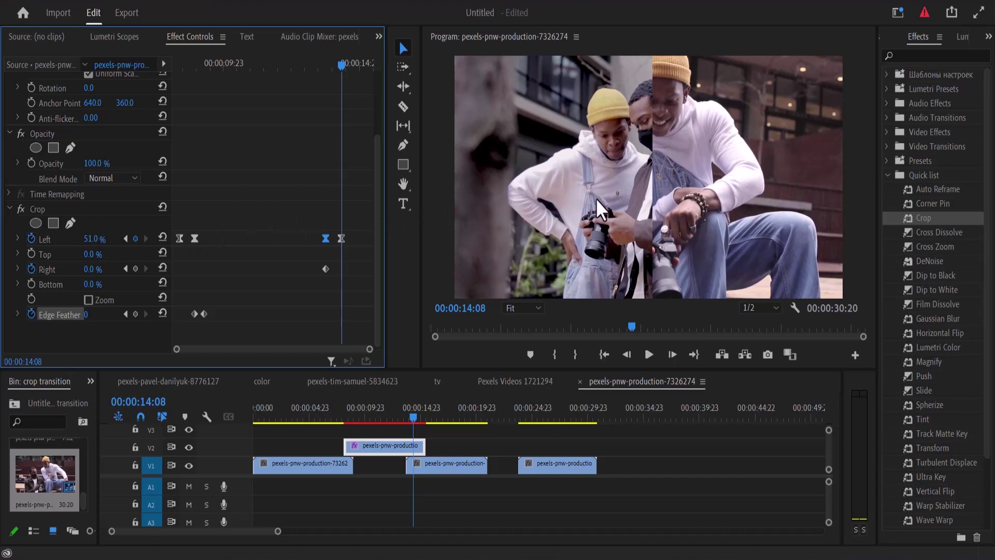
left_click(97, 269)
type("51")
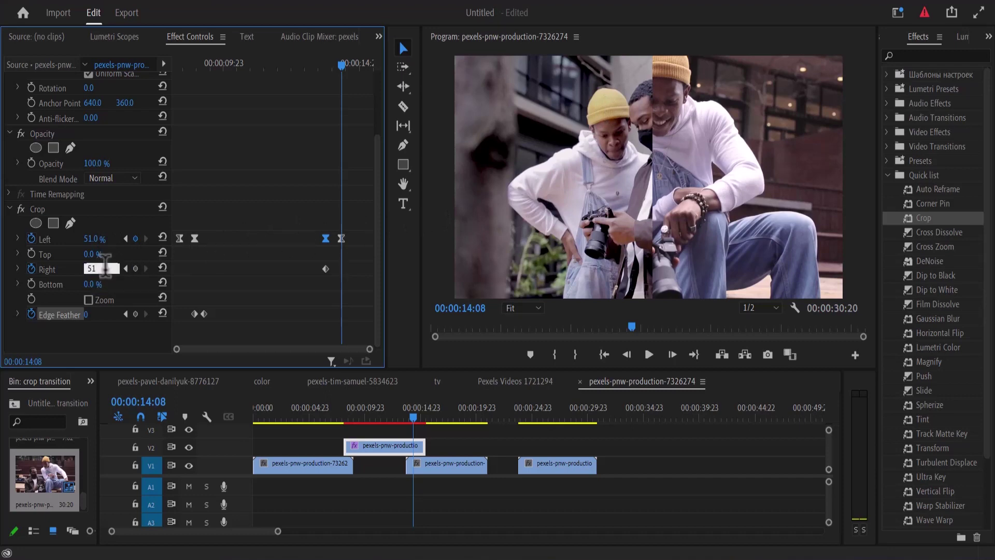
key("Return")
mouse_move(342, 63)
left_mouse_down()
mouse_move(318, 73)
mouse_move(355, 72)
mouse_move(331, 77)
left_mouse_up()
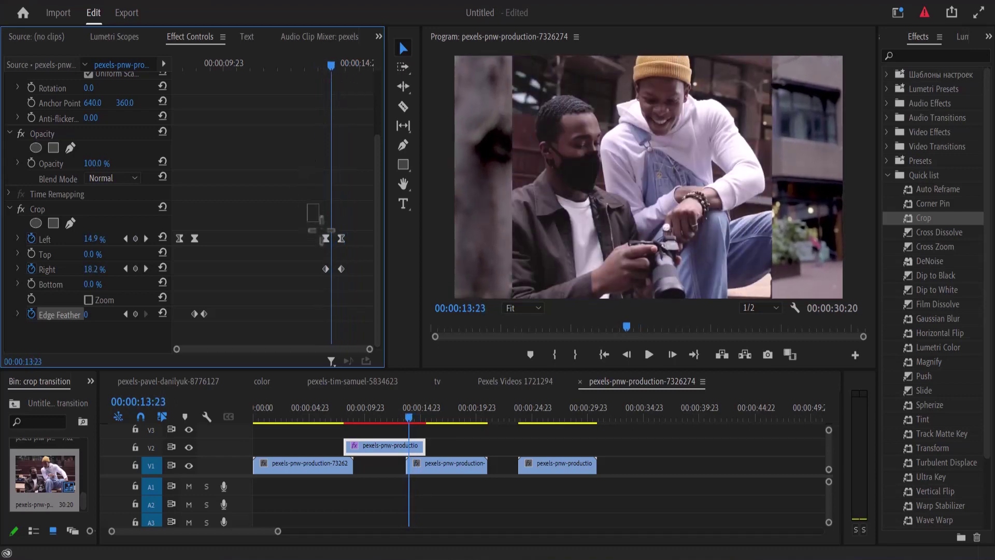
Step: Apply Ease Out to the earlier crop keyframes and Ease In to the later ones
left_click(325, 269)
right_click(325, 269)
left_click(366, 460)
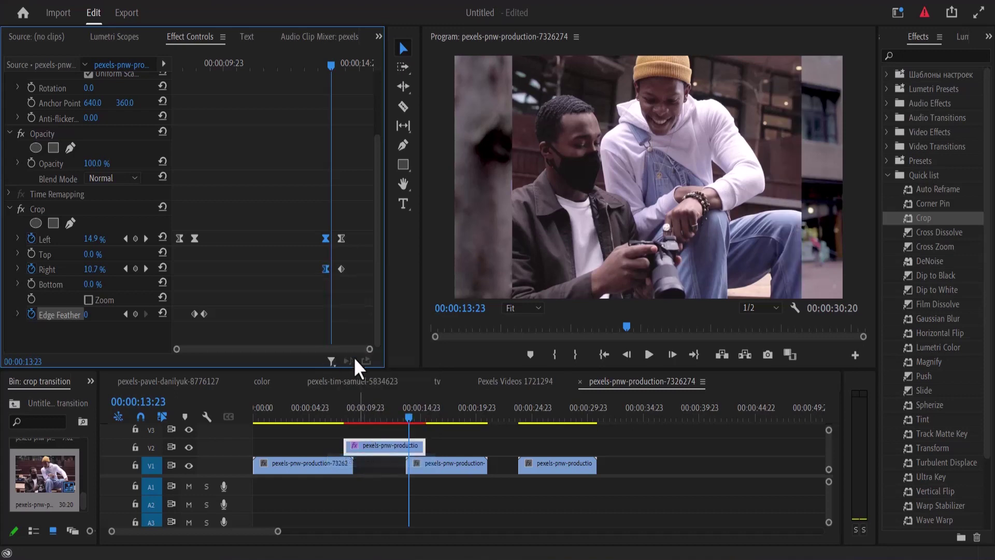
left_click_drag(353, 311, 334, 212)
right_click(341, 270)
left_click(387, 443)
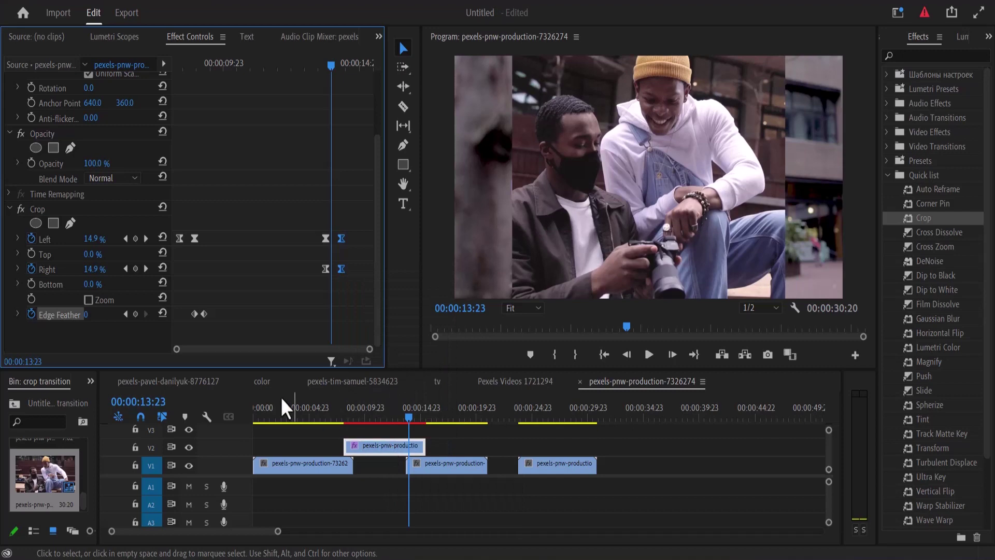
Step: Keyframe Edge Feather at 131 and move that keyframe to 13:18
left_click_drag(98, 314, 152, 314)
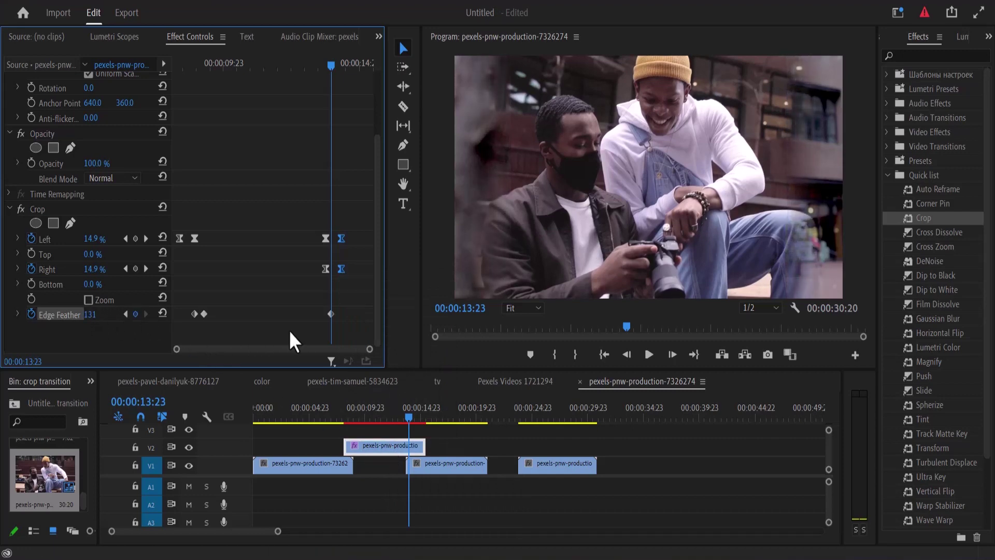
left_click_drag(331, 314, 326, 240)
left_click_drag(369, 350, 352, 363)
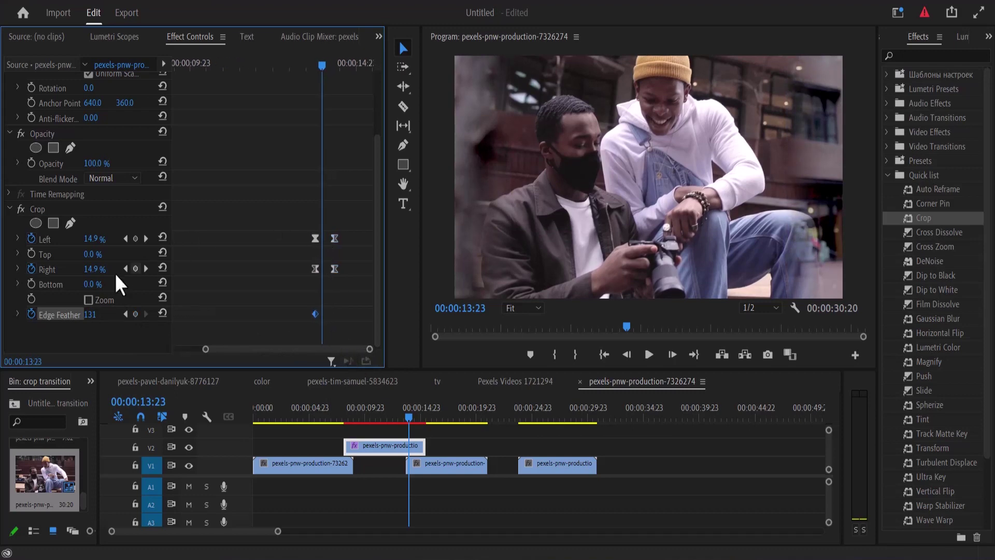
Step: Lengthen the Bezier velocity handles on the closing Crop Left and Right keyframes for a slower start
left_click(17, 269)
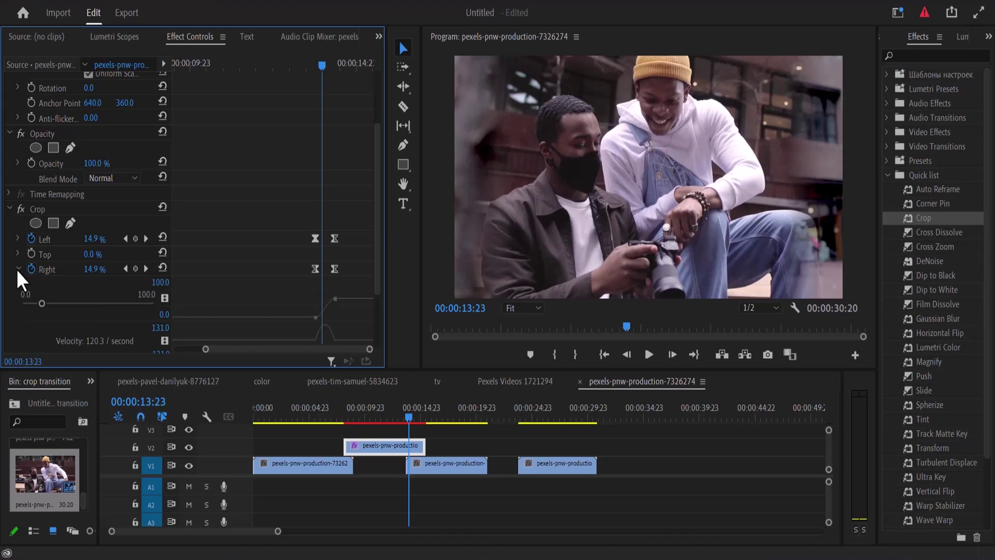
left_click(18, 238)
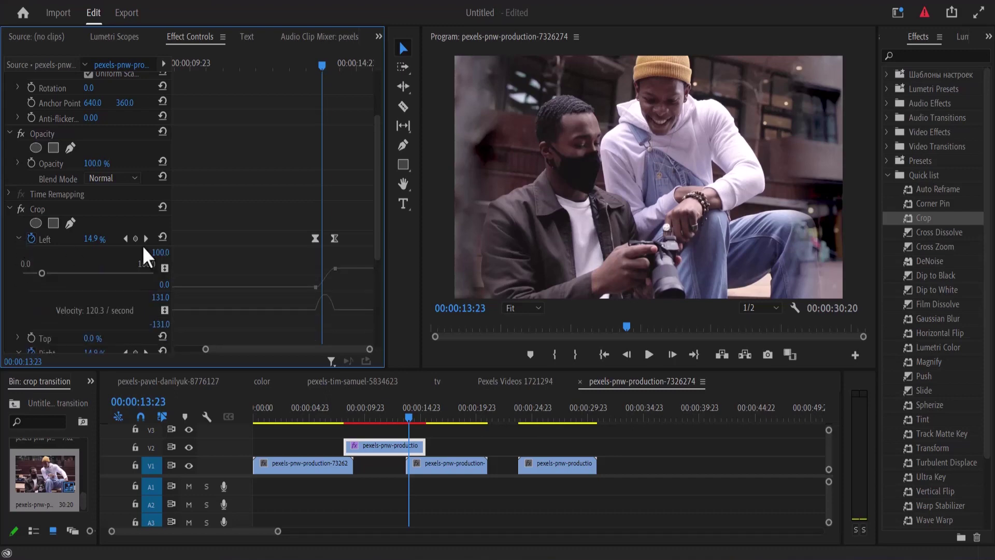
left_click_drag(375, 208, 375, 247)
left_click(315, 208)
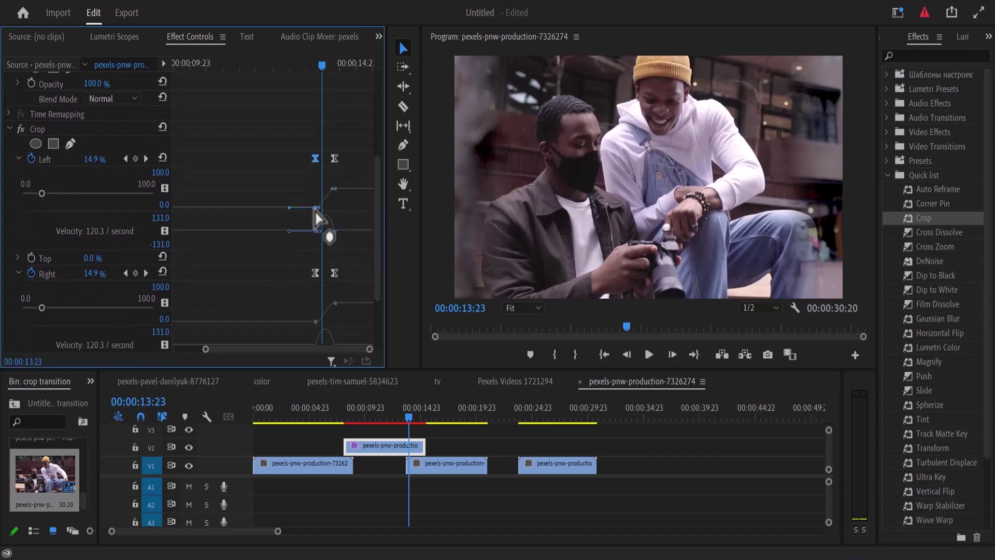
left_click_drag(316, 231, 325, 231)
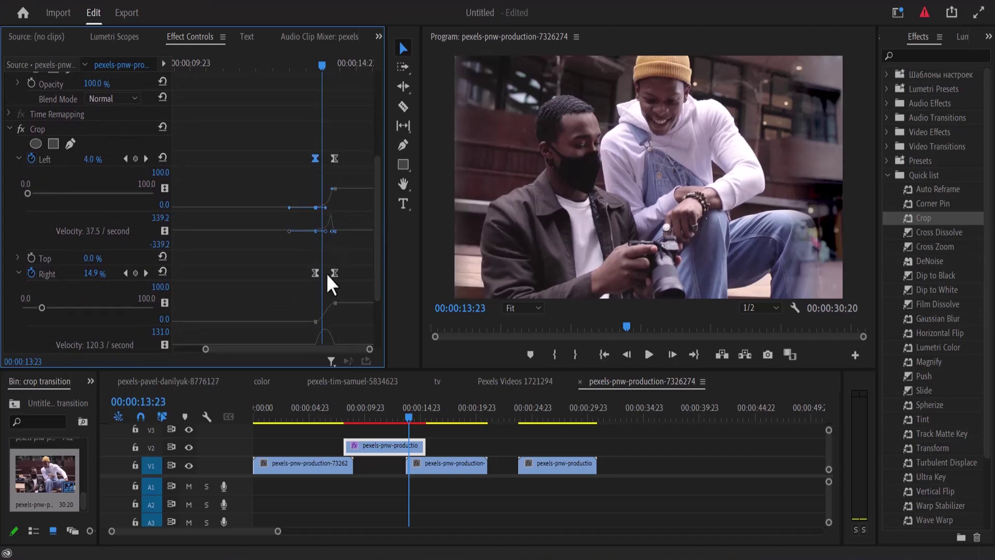
left_click_drag(370, 350, 310, 374)
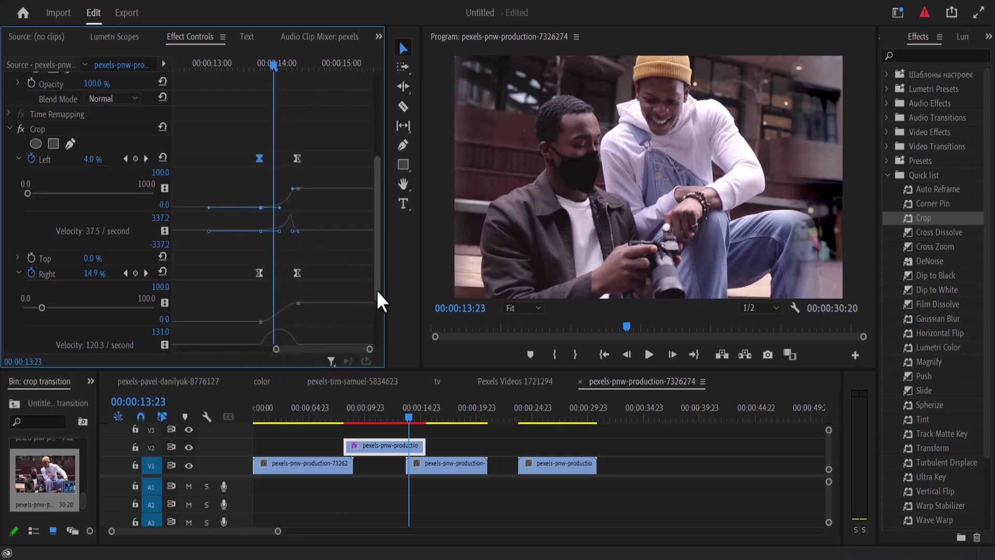
left_click_drag(377, 290, 379, 340)
left_click_drag(269, 257, 279, 256)
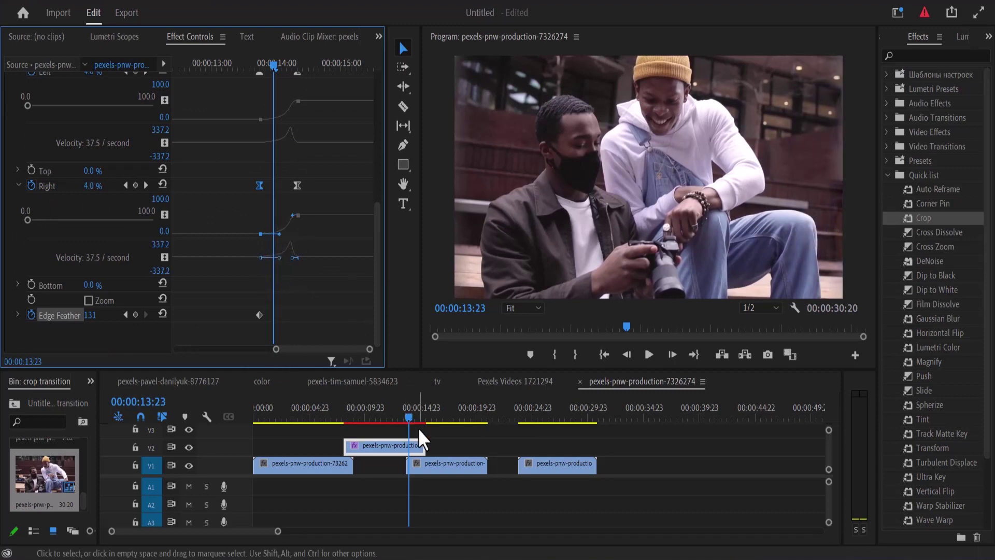
Step: Play the V2 crop closing to 51.0% from 00:00:13:17 to 00:00:15:00, revealing the V1 clip
left_click(411, 413)
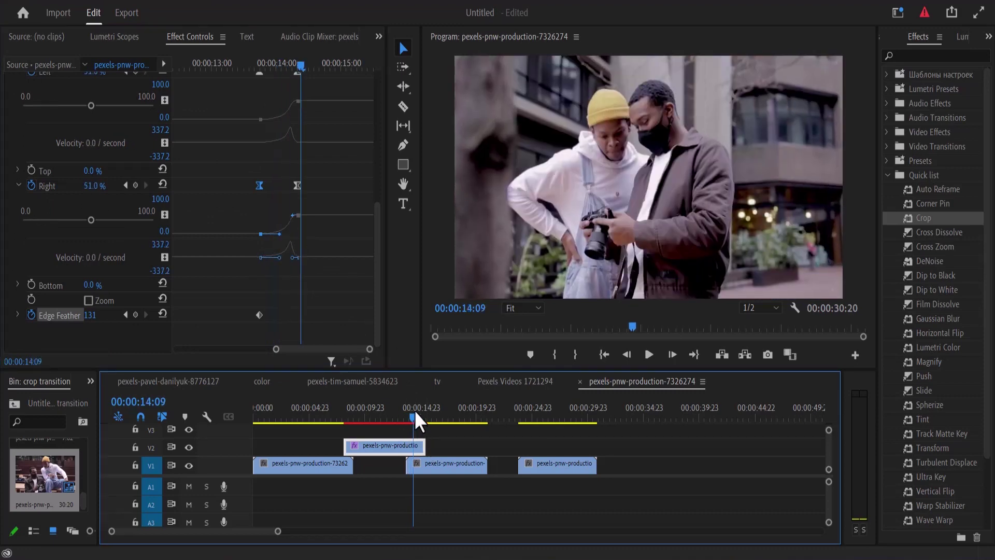
left_click_drag(413, 412, 407, 412)
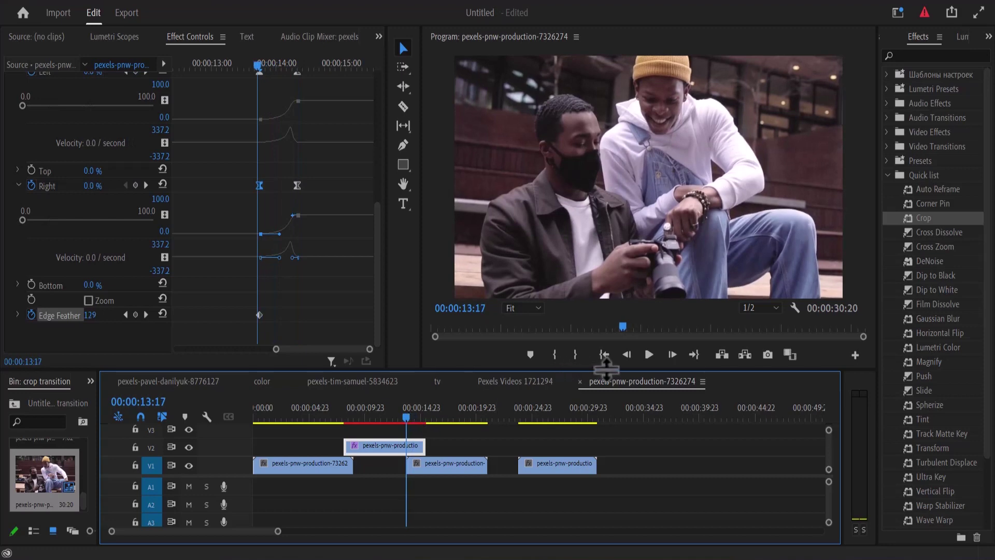
left_click(647, 356)
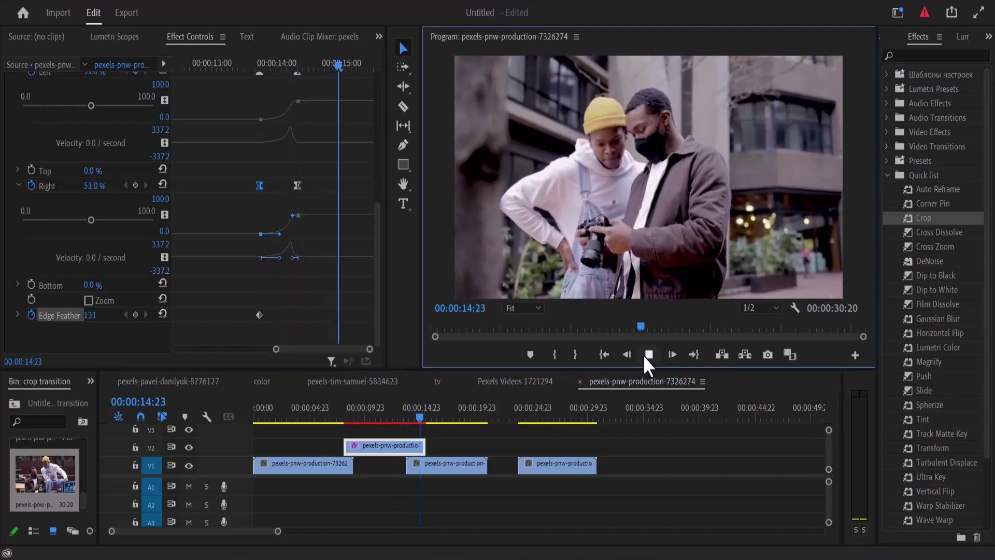
left_click(647, 355)
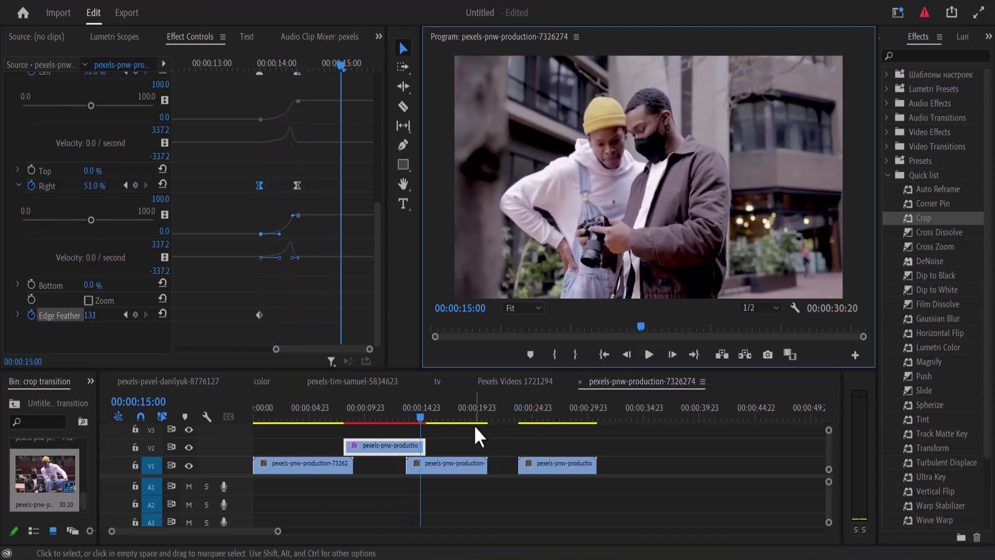